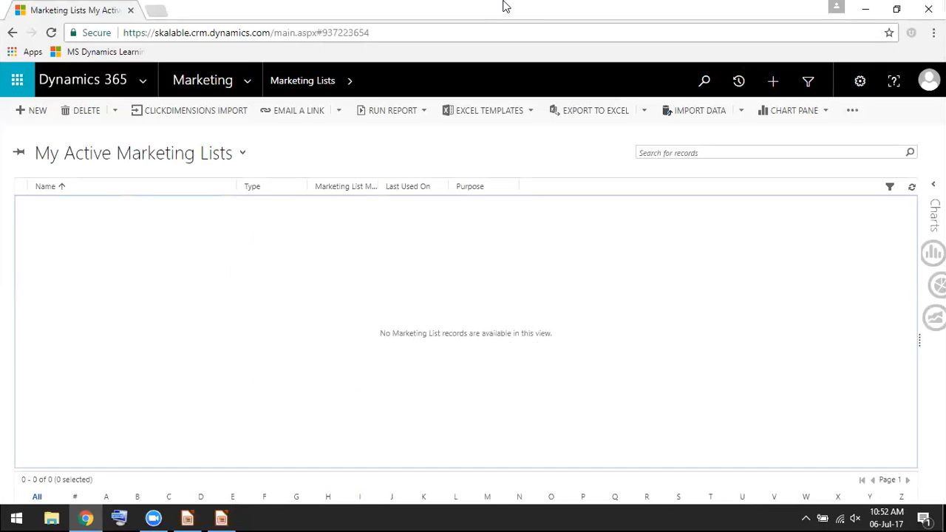
- Create a new marketing list named "Static List Contact - STATE" with the list type Static
{"action": "left_click", "coordinate": [31, 112]}
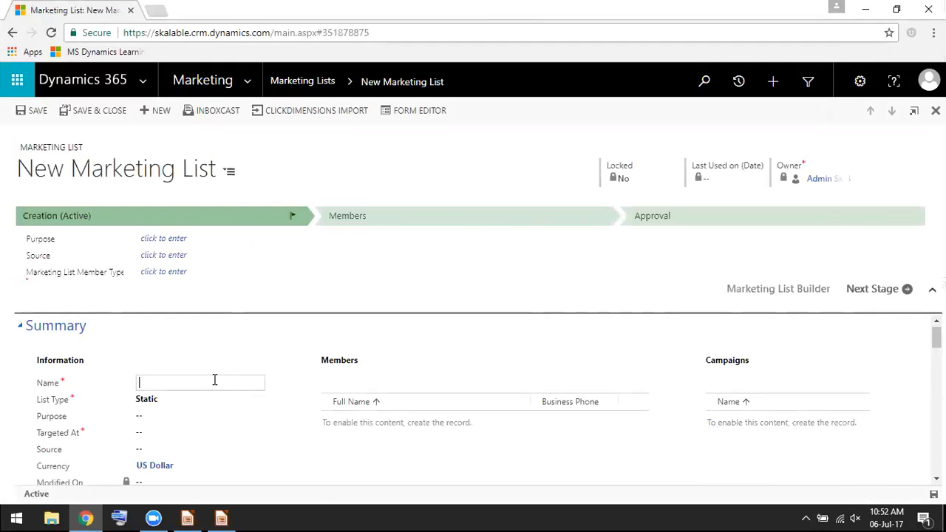
{"action": "type", "text": "Statoc"}
{"action": "key", "text": "BackSpace"}
{"action": "type", "text": "ic List Contat"}
{"action": "key", "text": "BackSpace"}
{"action": "type", "text": "ct"}
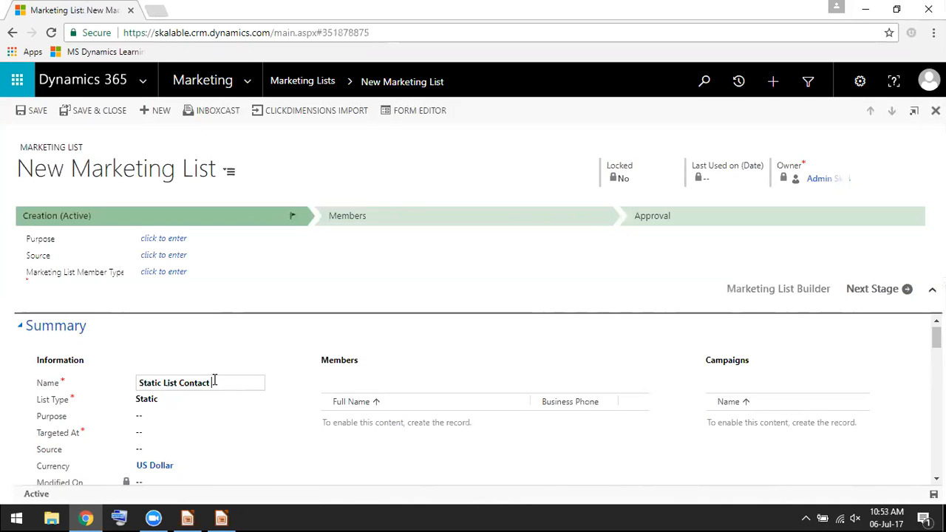
{"action": "type", "text": " STATE"}
{"action": "left_click", "coordinate": [167, 400]}
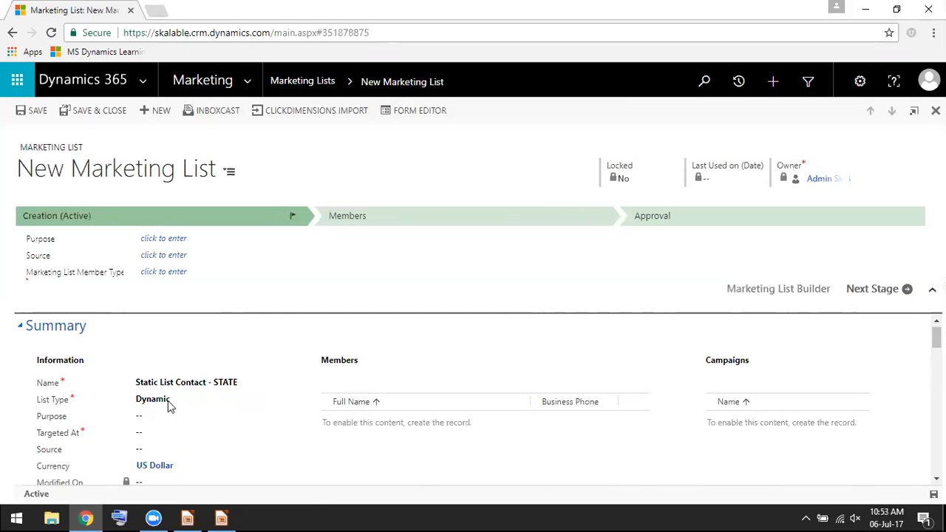
{"action": "left_click", "coordinate": [168, 401]}
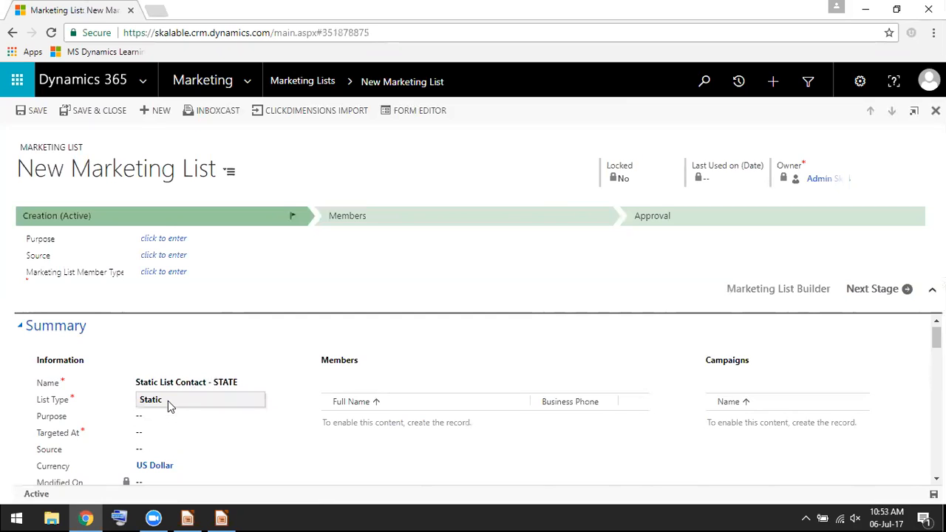
- Switch to the presentation to review the slide on static and dynamic marketing list types, and return to the marketing list form
{"action": "key", "text": "alt+Tab"}
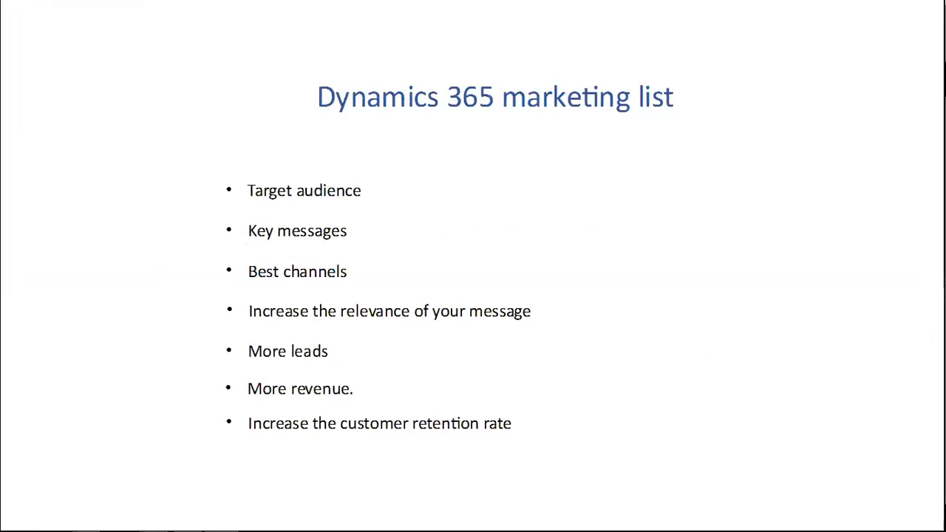
{"action": "key", "text": "Right"}
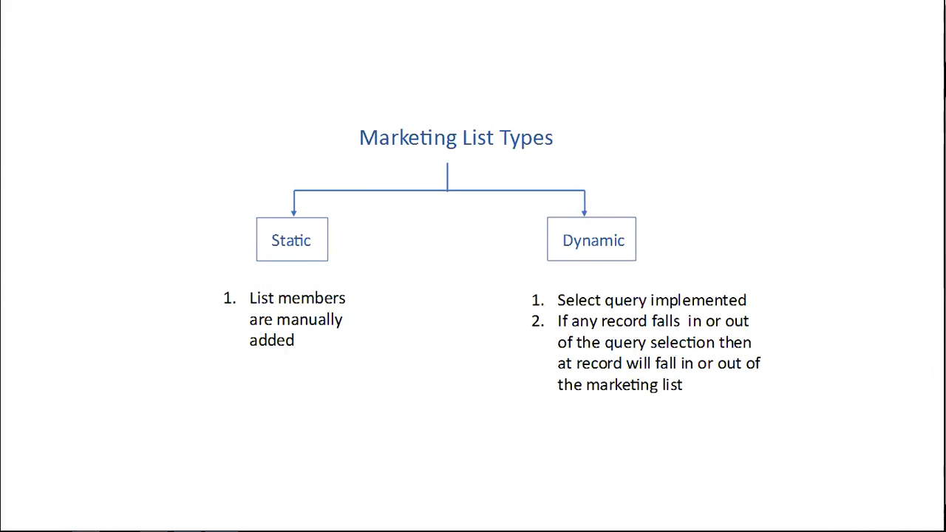
{"action": "key", "text": "alt+Tab"}
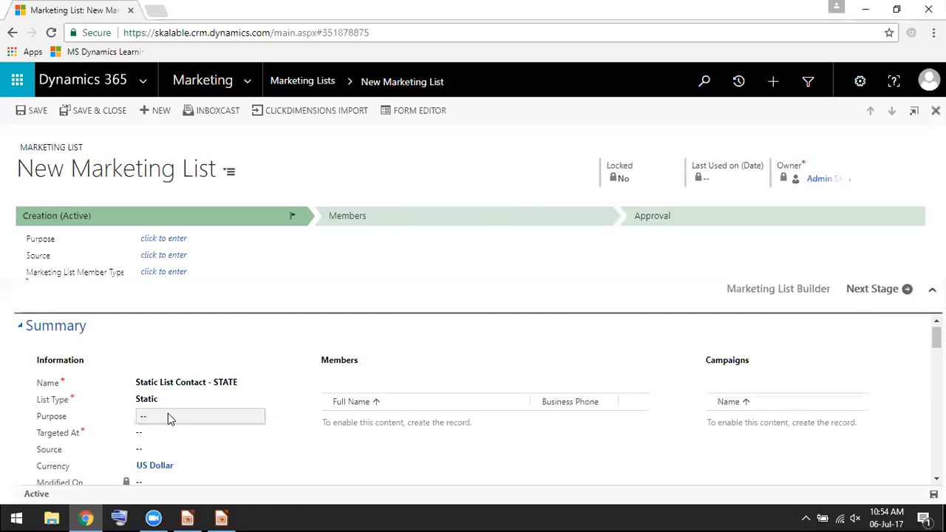
- Set the marketing list's purpose to "State WA & Co" and target it at Contact
{"action": "left_click", "coordinate": [169, 415]}
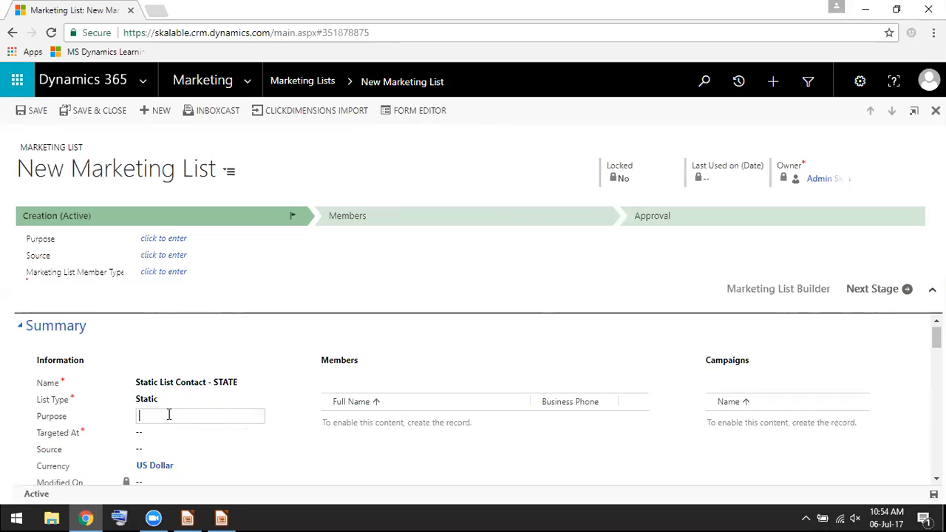
{"action": "type", "text": "State WA & Co"}
{"action": "left_click", "coordinate": [165, 433]}
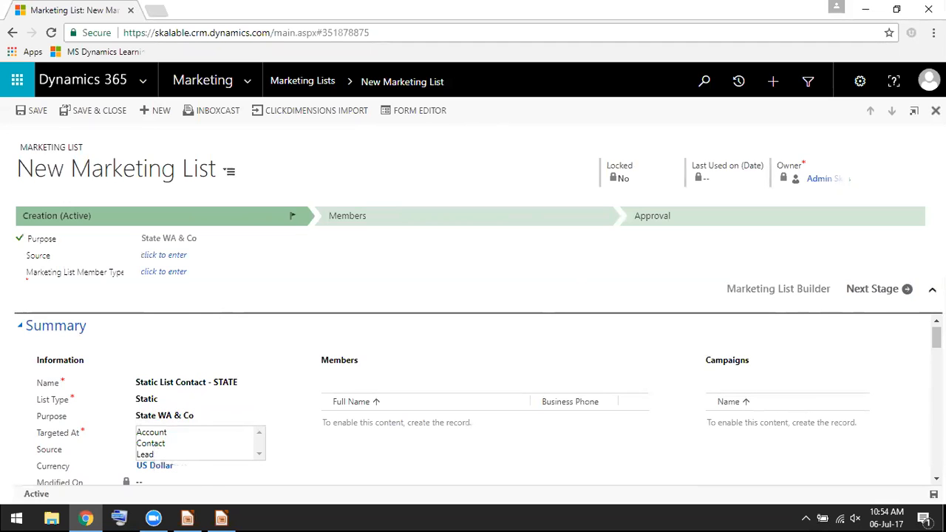
{"action": "left_click", "coordinate": [932, 288]}
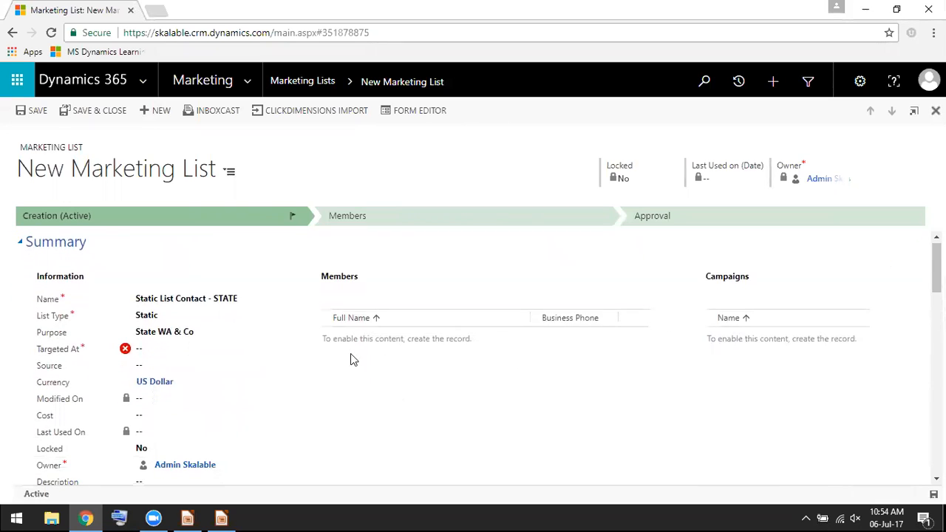
{"action": "left_click", "coordinate": [160, 354]}
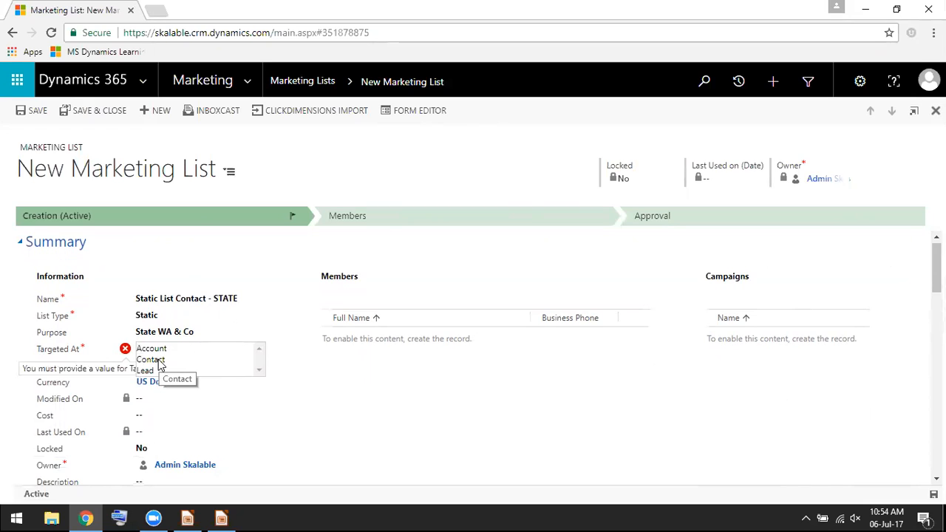
{"action": "left_click", "coordinate": [158, 360]}
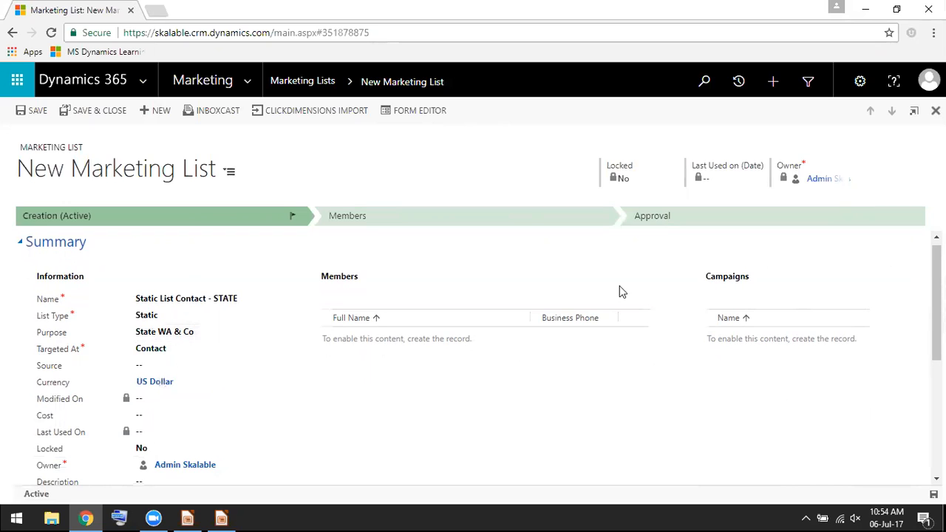
- Enter "Internal" as the source of the marketing list
{"action": "scroll", "coordinate": [501, 280], "scroll_direction": "down", "scroll_amount": 1}
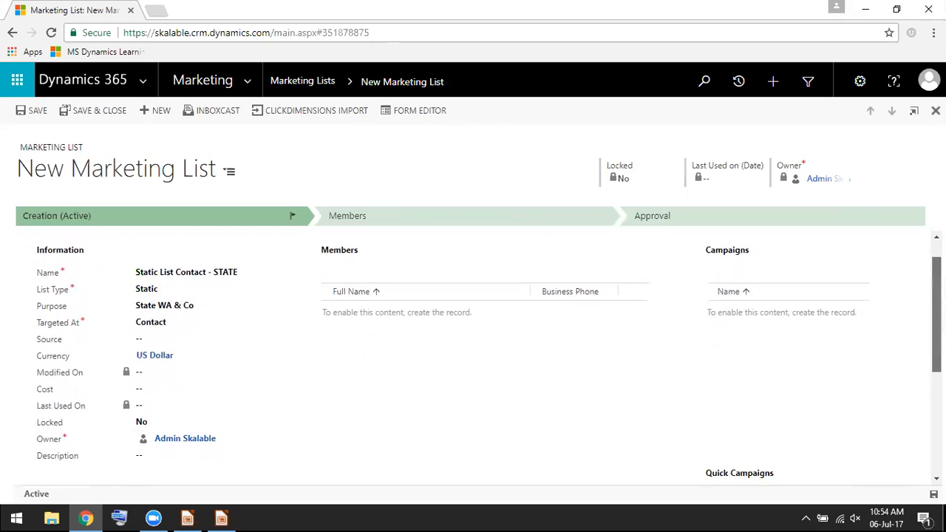
{"action": "left_click", "coordinate": [210, 342]}
{"action": "type", "text": "Inter"}
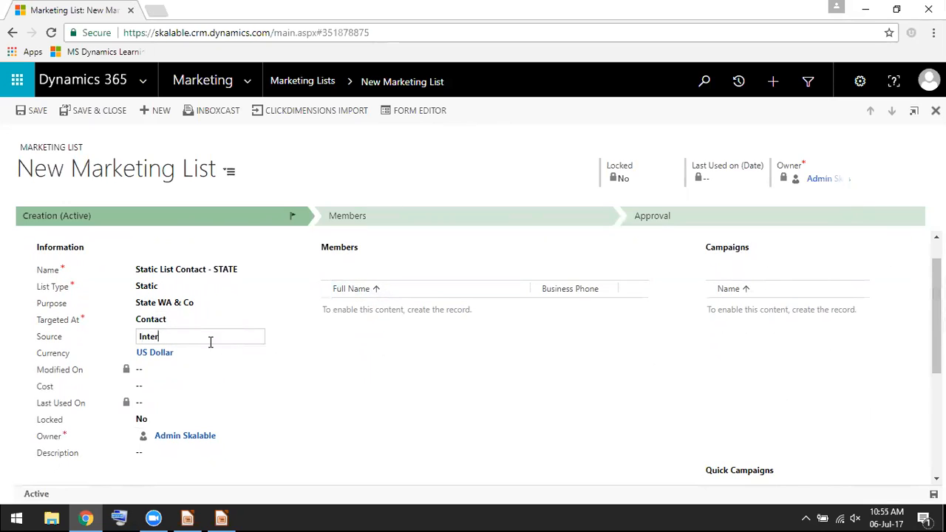
{"action": "type", "text": "nal"}
{"action": "left_click", "coordinate": [196, 386]}
{"action": "left_click", "coordinate": [185, 421]}
{"action": "left_click", "coordinate": [185, 422]}
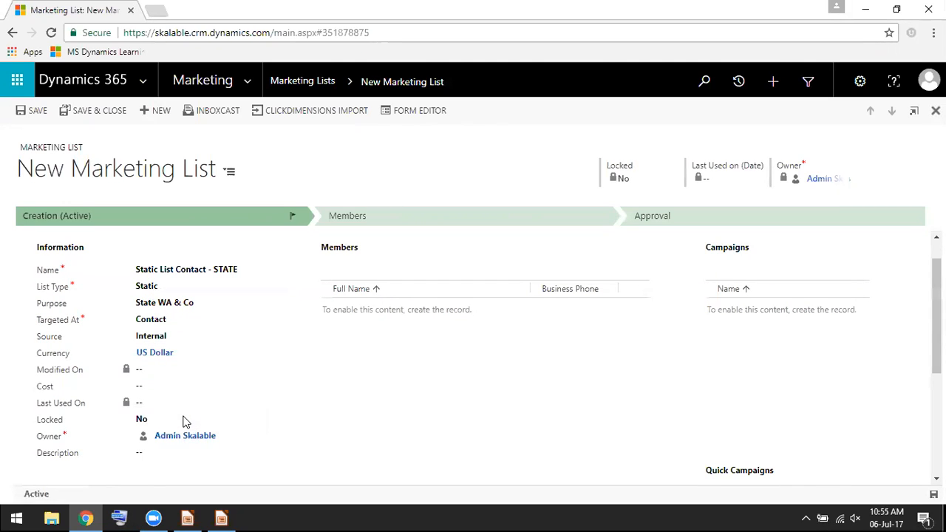
{"action": "left_click", "coordinate": [170, 425]}
{"action": "left_click", "coordinate": [153, 421]}
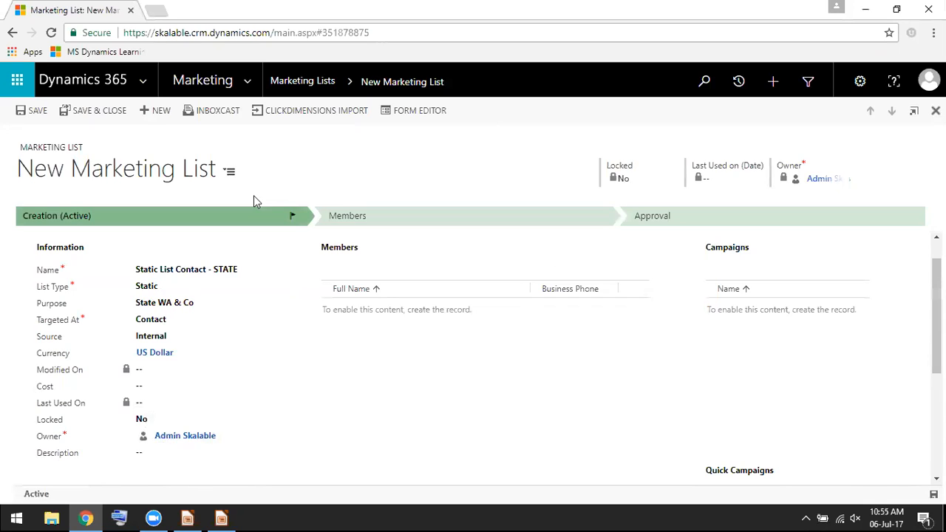
- Save the marketing list and open the contact lookup for adding members
{"action": "left_click", "coordinate": [36, 114]}
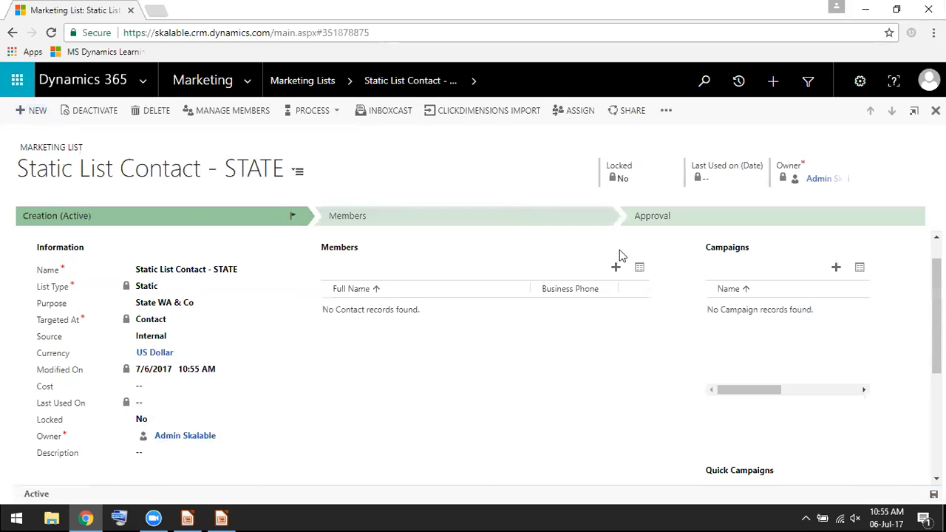
{"action": "left_click", "coordinate": [616, 269]}
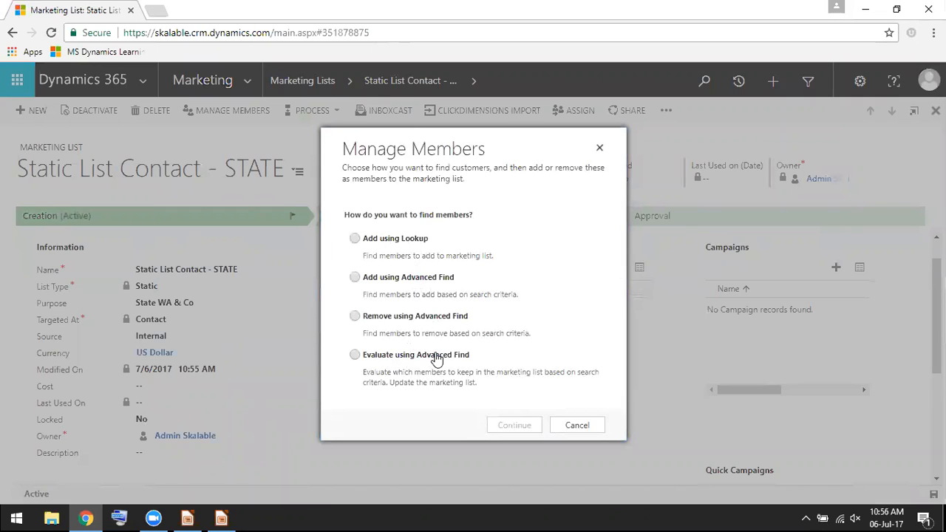
{"action": "left_click", "coordinate": [355, 238]}
{"action": "left_click", "coordinate": [512, 427]}
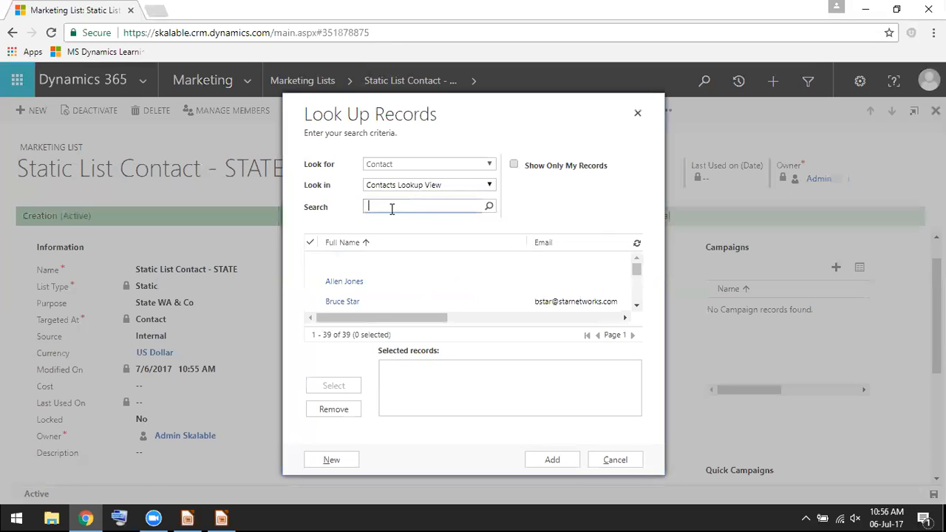
{"action": "left_click", "coordinate": [311, 282]}
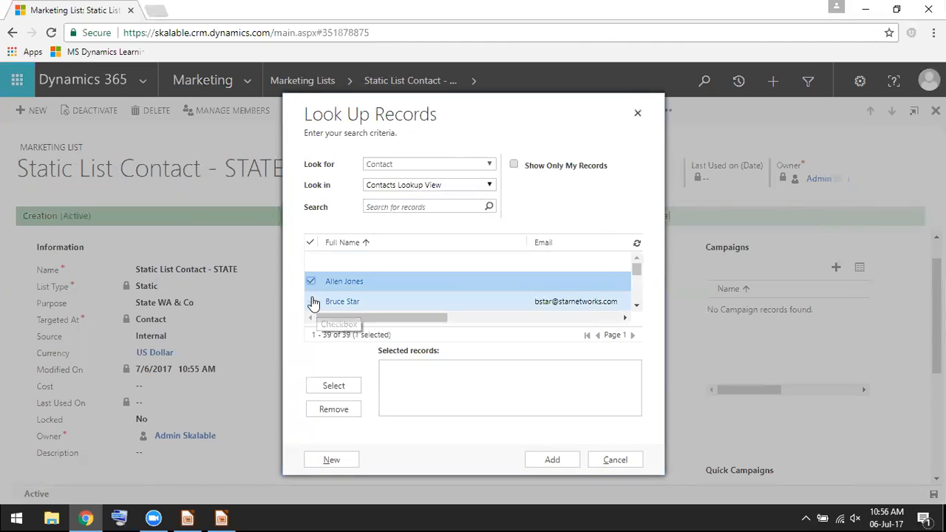
{"action": "left_click", "coordinate": [311, 302]}
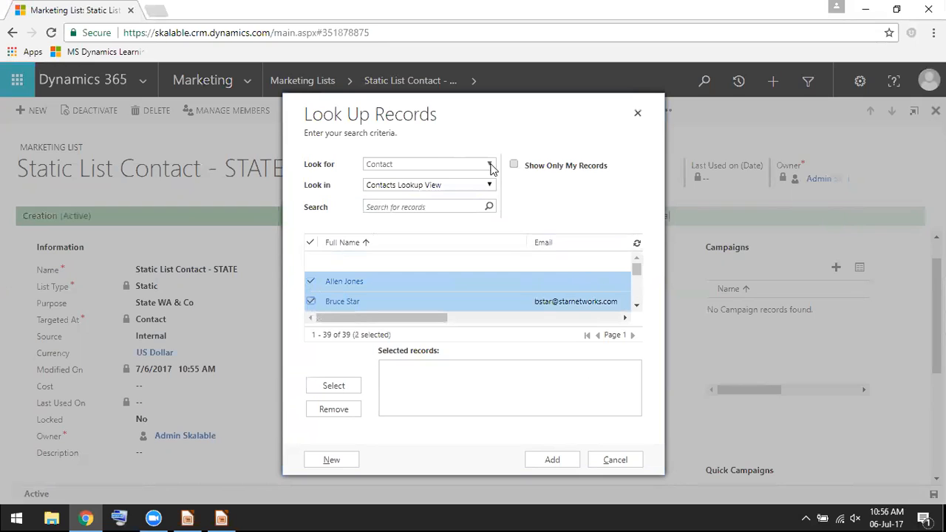
{"action": "left_click", "coordinate": [332, 386]}
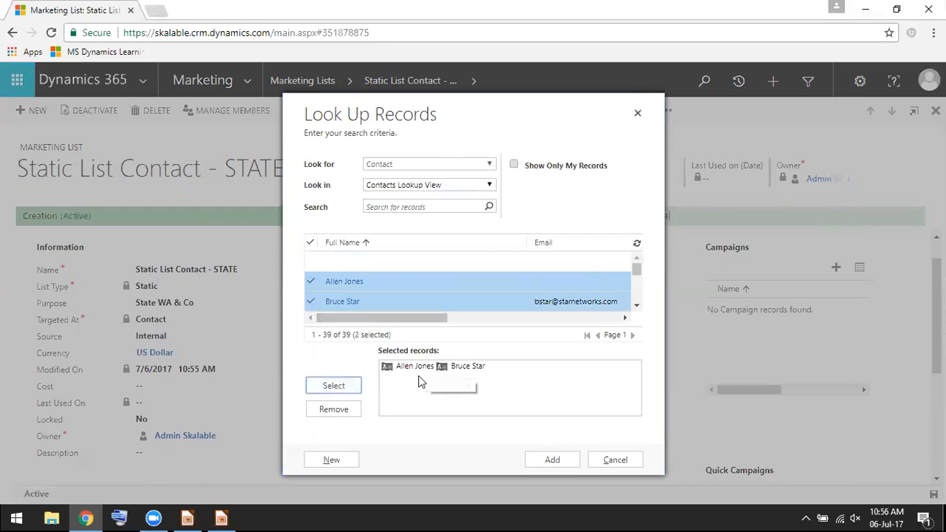
{"action": "left_click", "coordinate": [452, 372]}
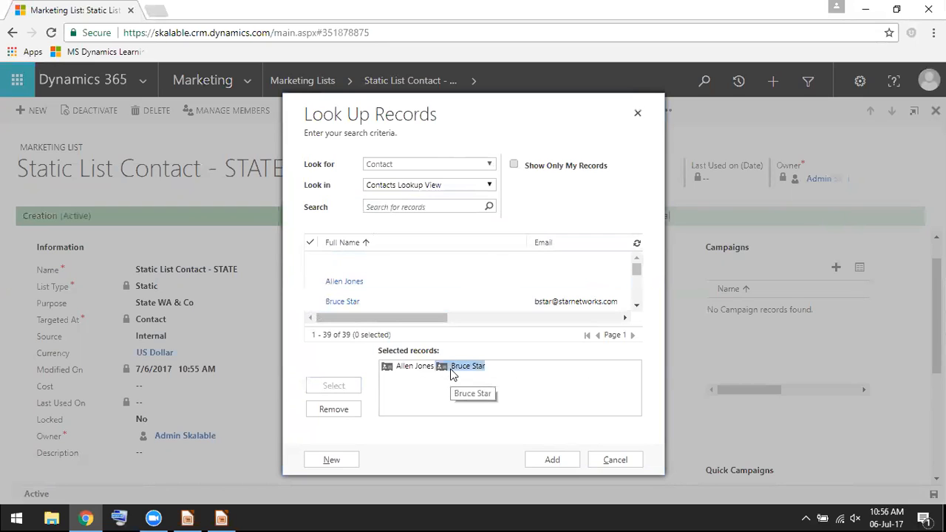
{"action": "left_click", "coordinate": [328, 409]}
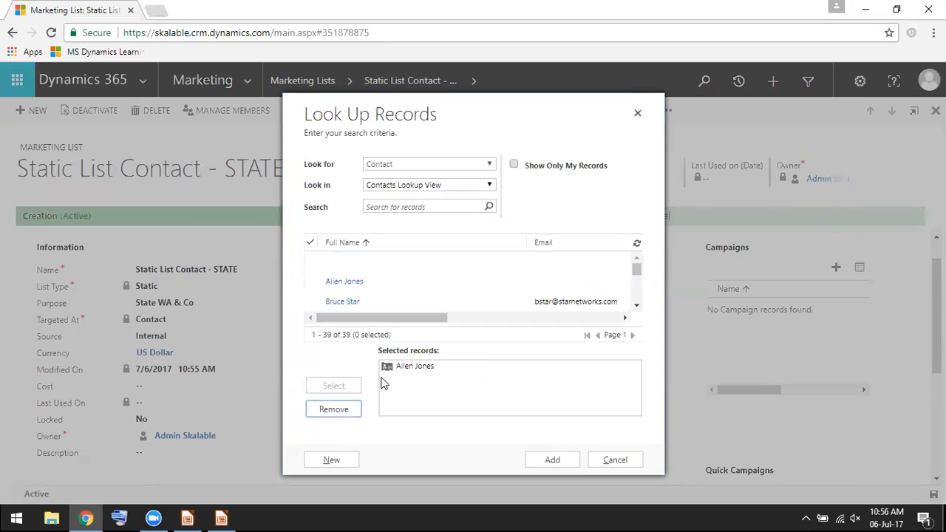
{"action": "left_click", "coordinate": [402, 370]}
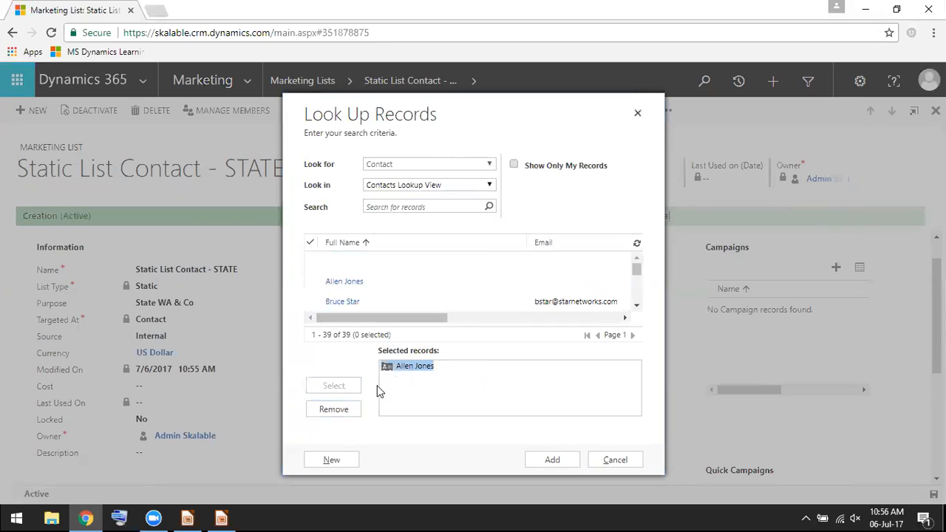
{"action": "left_click", "coordinate": [349, 413]}
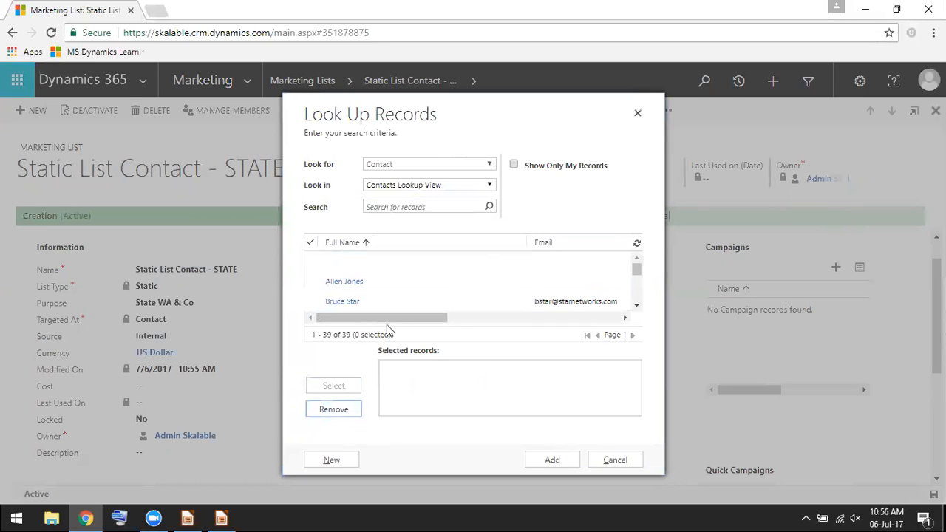
- Change the lookup view to the personal Active Contact - State view and sort the contacts by state in descending order
{"action": "left_click", "coordinate": [471, 190]}
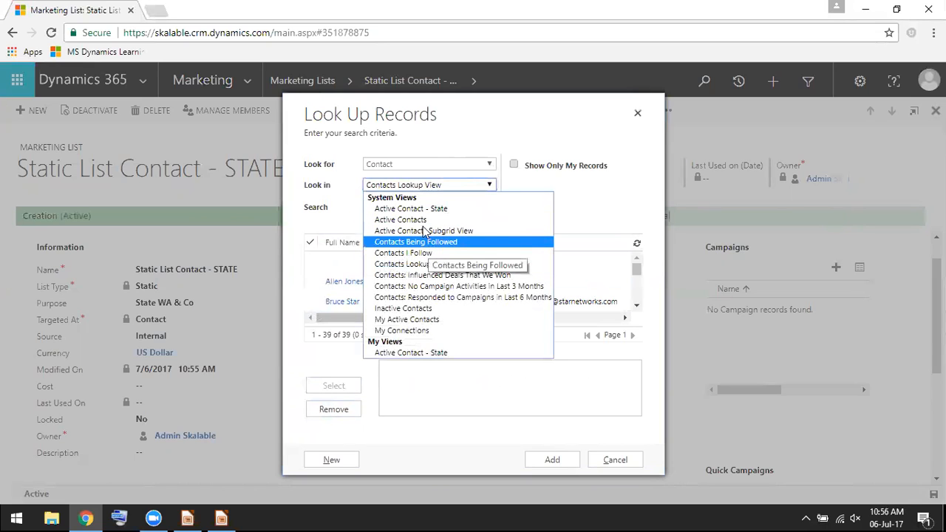
{"action": "left_click", "coordinate": [407, 354]}
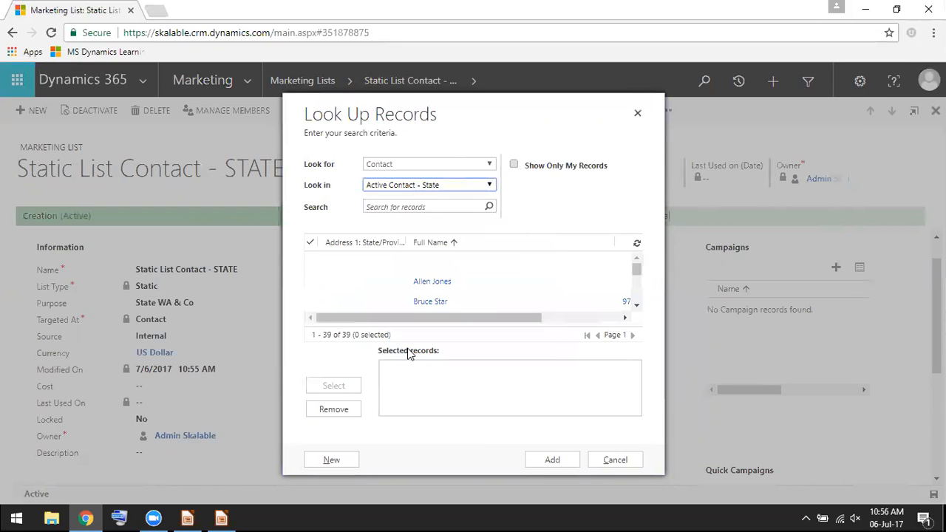
{"action": "left_click", "coordinate": [371, 245]}
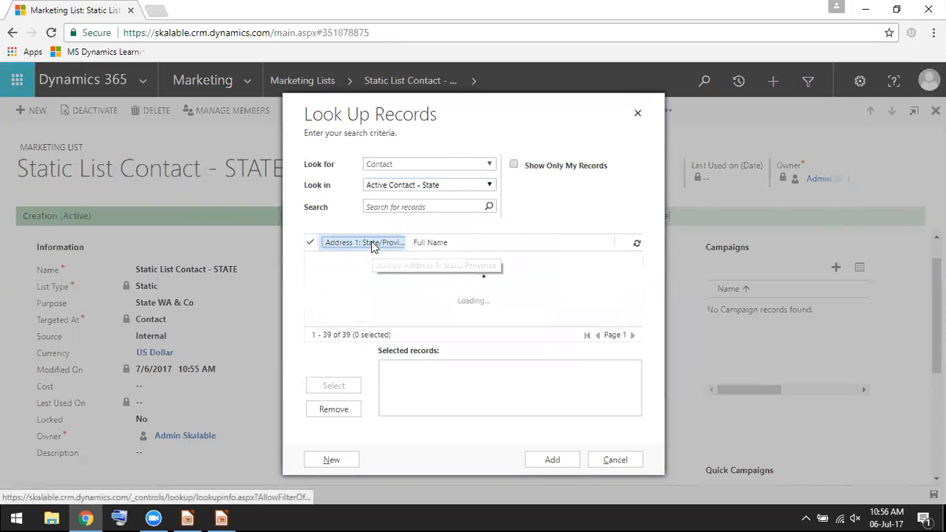
{"action": "left_click", "coordinate": [373, 246]}
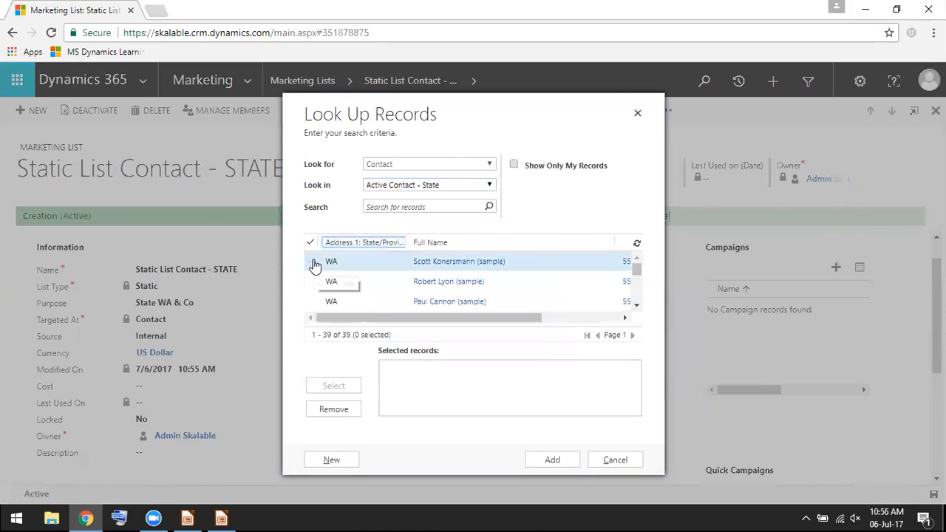
- Add the first two contacts from state WA as members of the marketing list
{"action": "left_click", "coordinate": [313, 263]}
{"action": "left_click", "coordinate": [313, 282]}
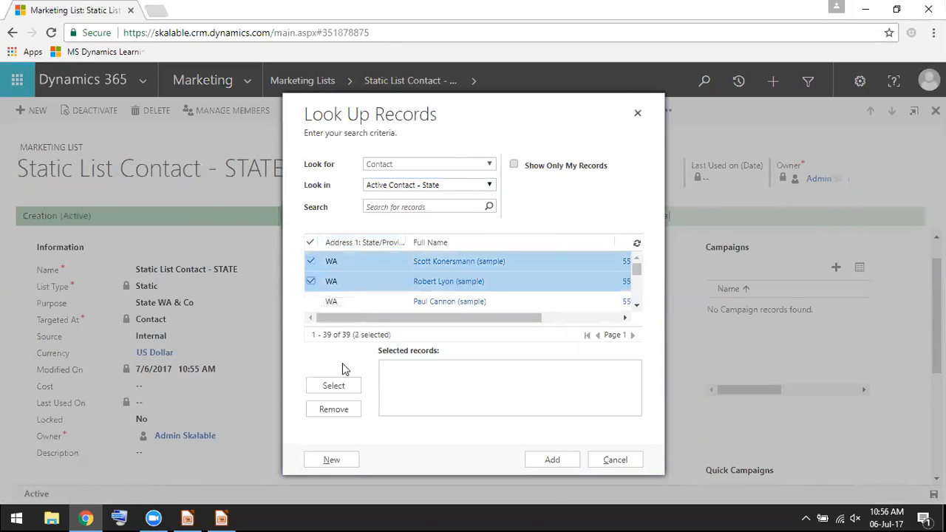
{"action": "left_click", "coordinate": [336, 385]}
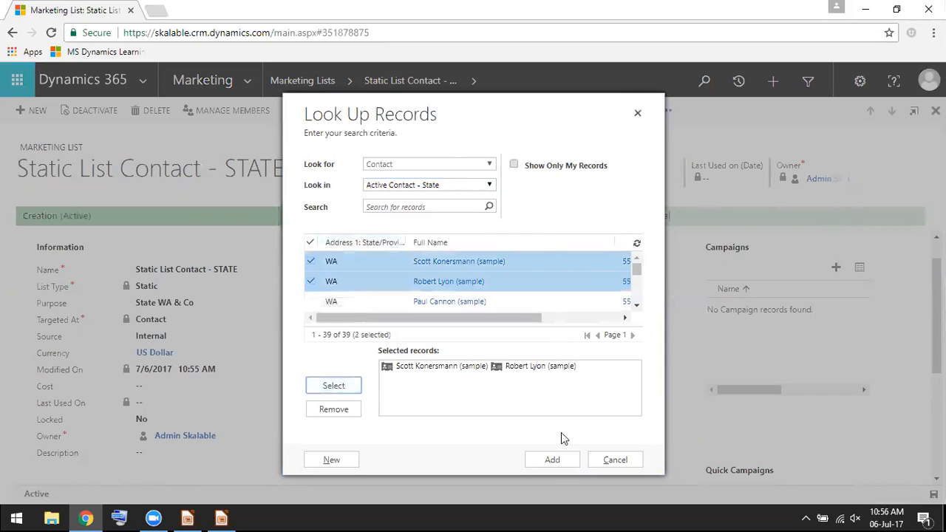
{"action": "left_click", "coordinate": [552, 461]}
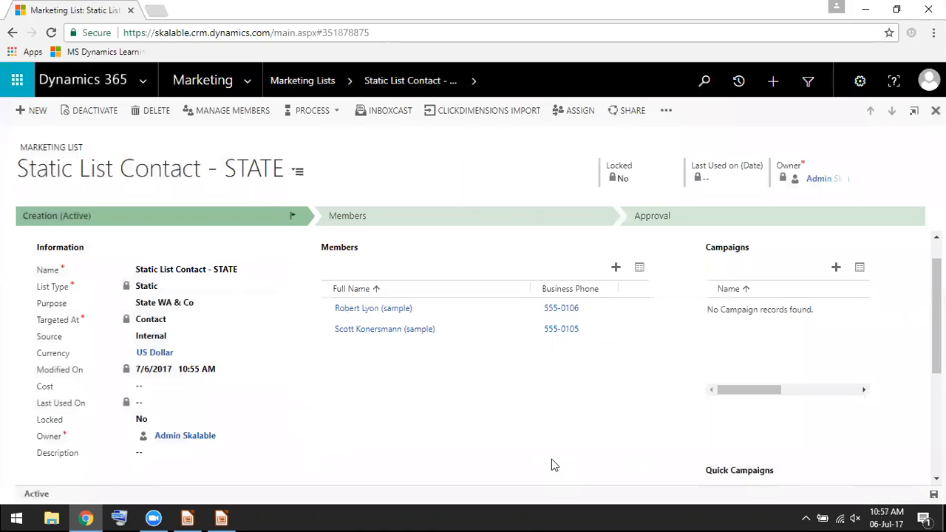
- Start adding members to the marketing list using Advanced Find, based on the Active Contacts saved view
{"action": "left_click", "coordinate": [615, 267]}
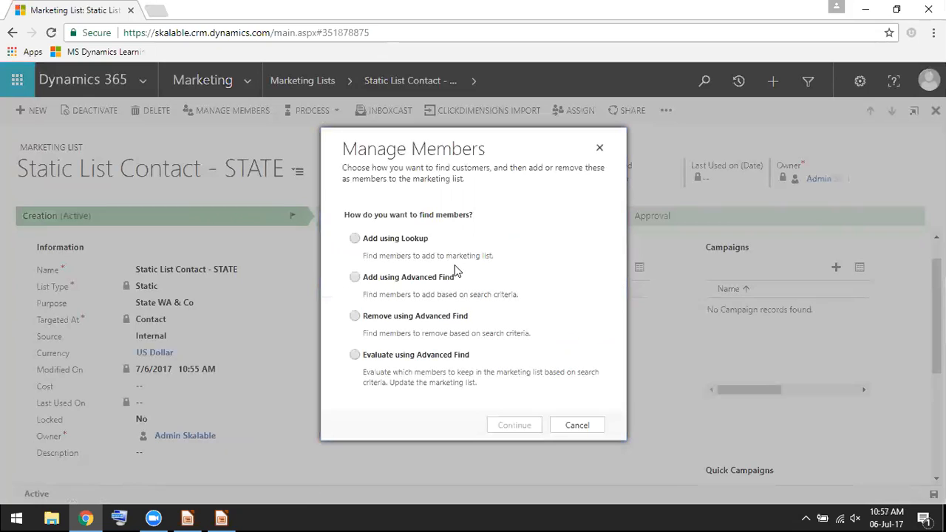
{"action": "left_click", "coordinate": [356, 279]}
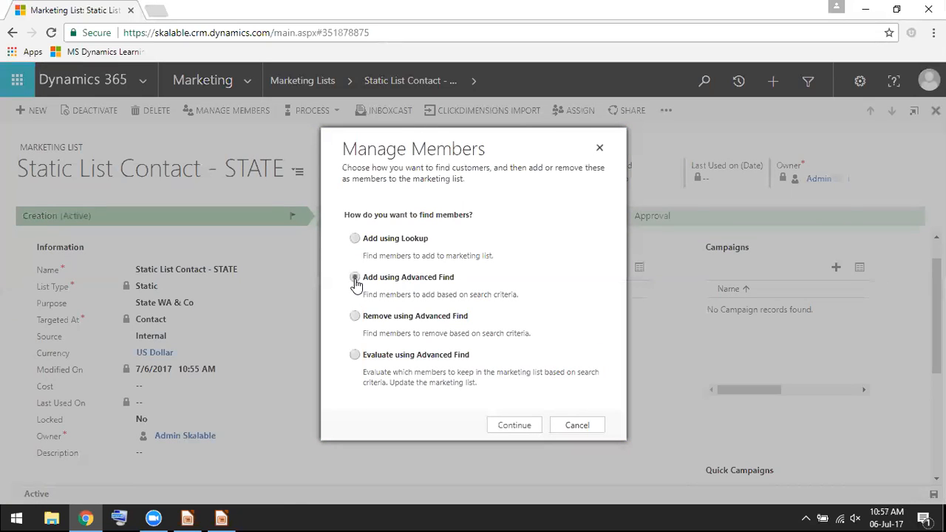
{"action": "left_click", "coordinate": [515, 426]}
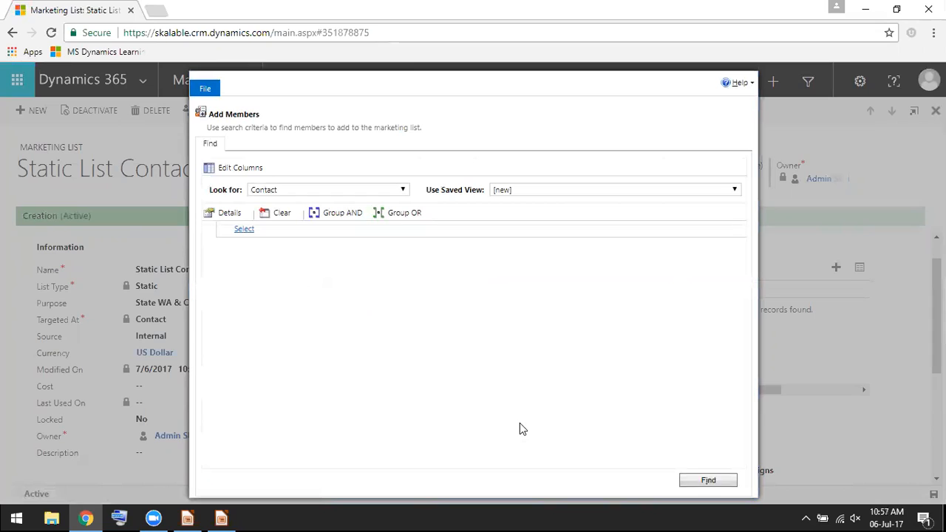
{"action": "left_click", "coordinate": [567, 193]}
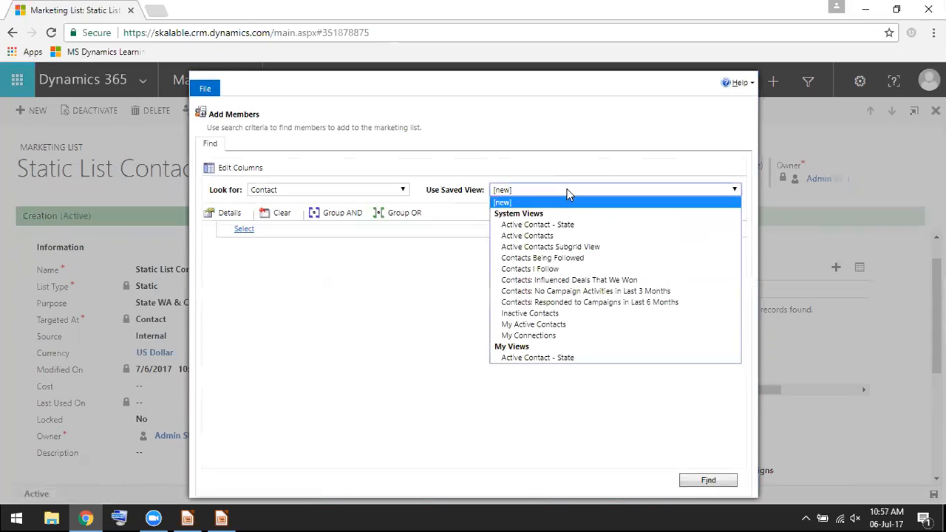
{"action": "left_click", "coordinate": [560, 237]}
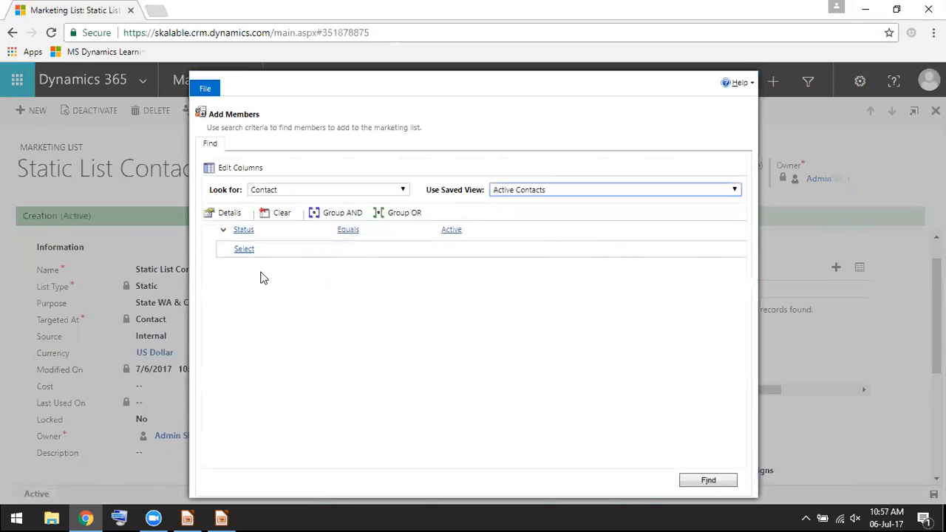
- Add the condition Address 1: State/Province equals WA to the query and run the search
{"action": "left_click", "coordinate": [238, 250]}
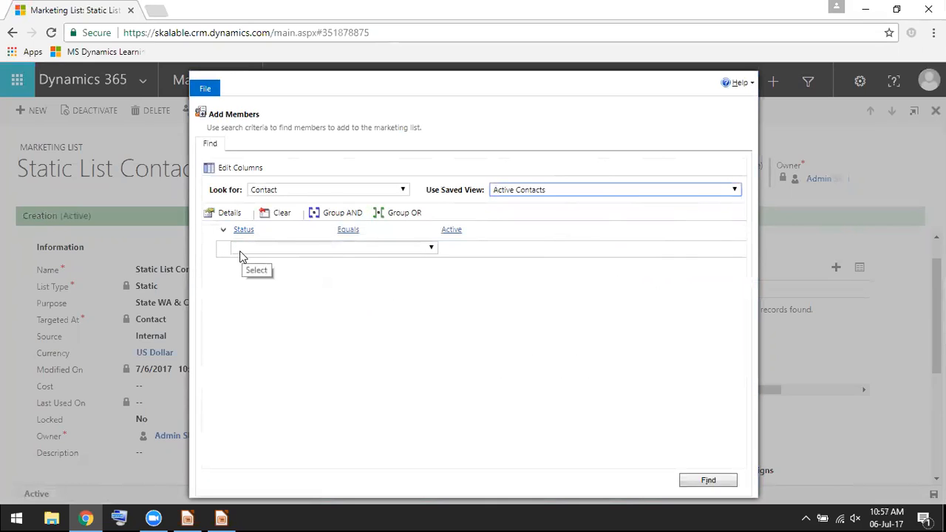
{"action": "left_click", "coordinate": [281, 252]}
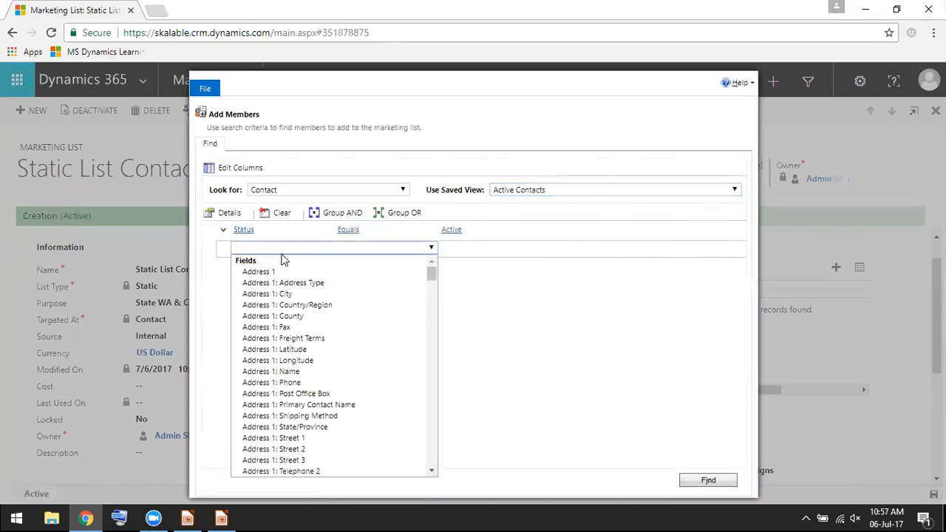
{"action": "left_click", "coordinate": [312, 427]}
{"action": "left_click", "coordinate": [459, 246]}
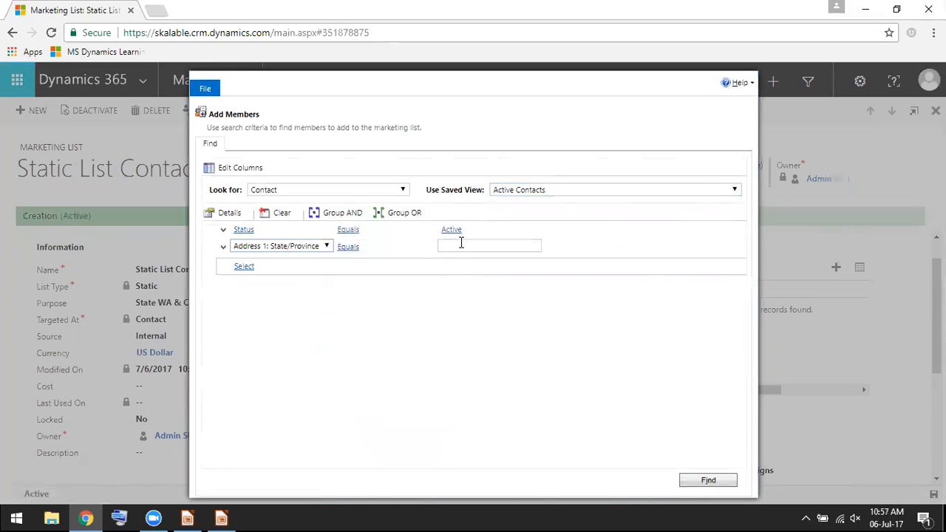
{"action": "left_click", "coordinate": [469, 246]}
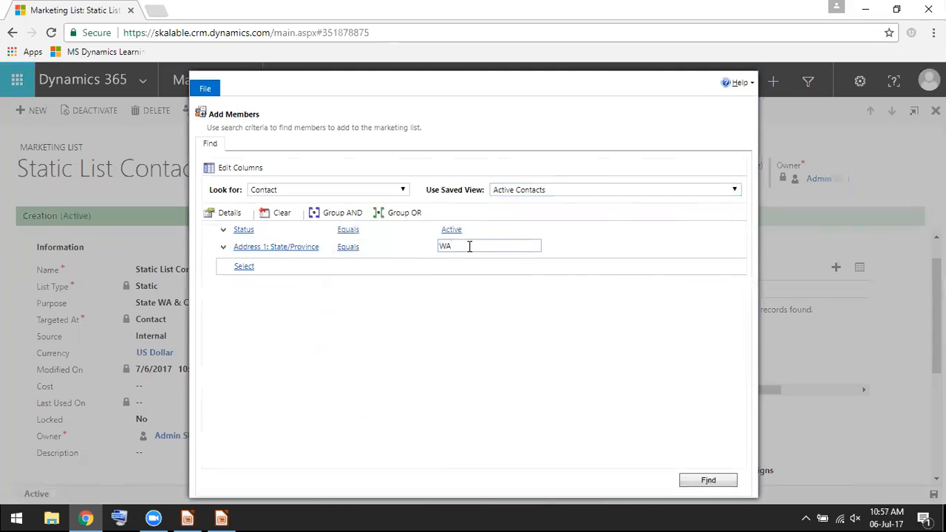
{"action": "left_click", "coordinate": [708, 481]}
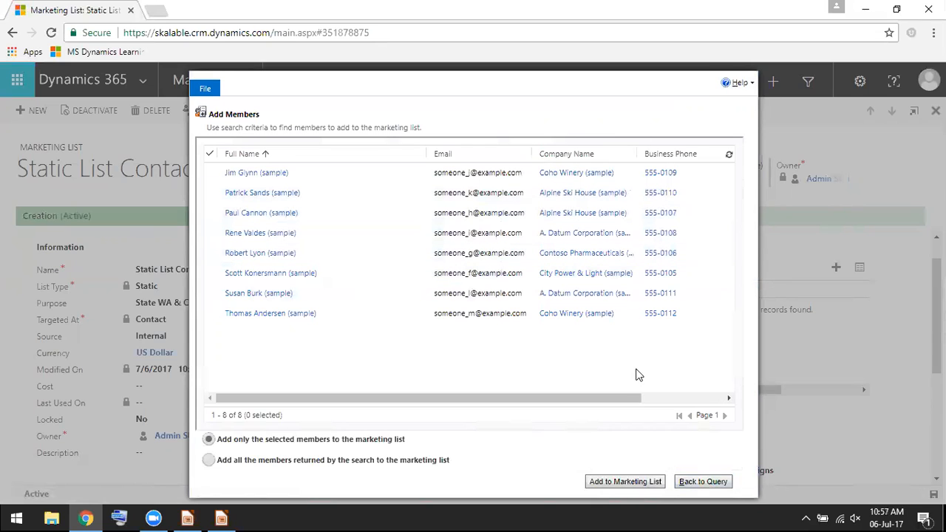
- Return to the query, add a second condition Address 1: State/Province equals CO, and run the search
{"action": "left_click", "coordinate": [702, 482]}
{"action": "left_click", "coordinate": [238, 265]}
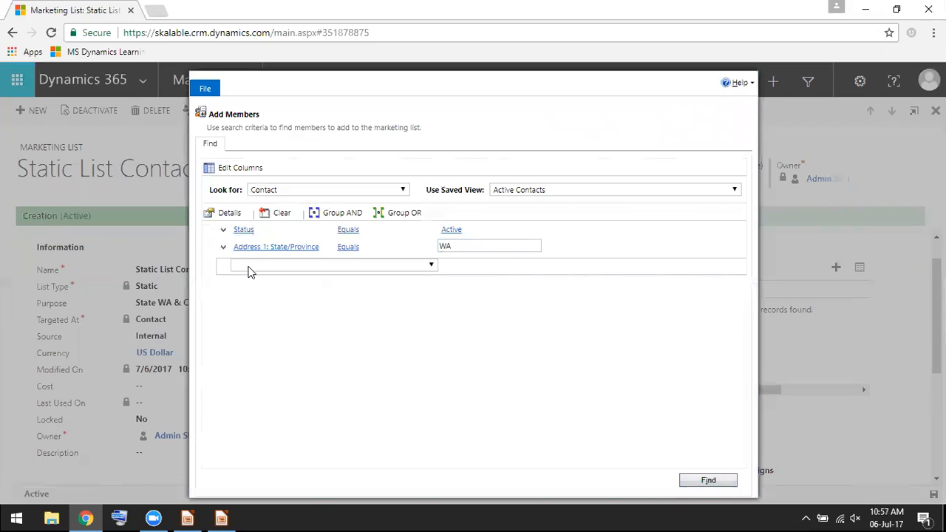
{"action": "left_click", "coordinate": [248, 267]}
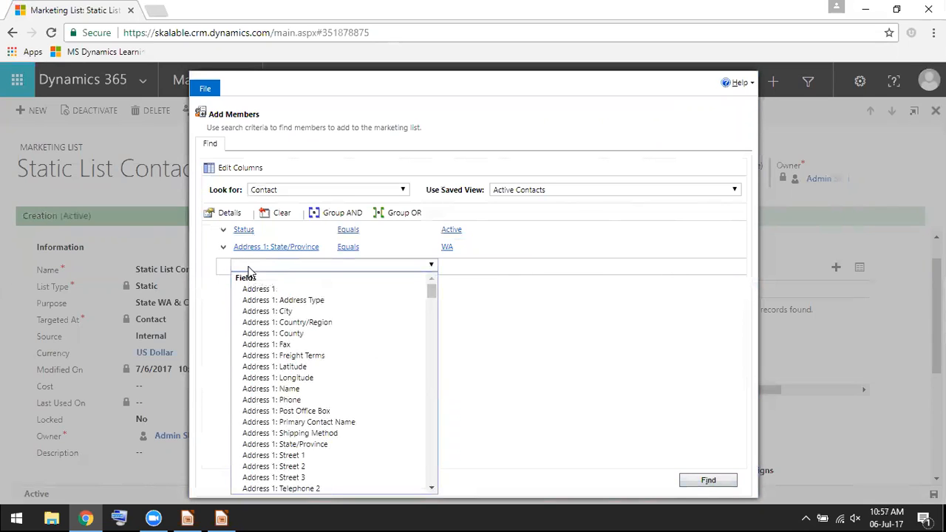
{"action": "left_click", "coordinate": [312, 444]}
{"action": "left_click", "coordinate": [470, 265]}
{"action": "type", "text": "CO"}
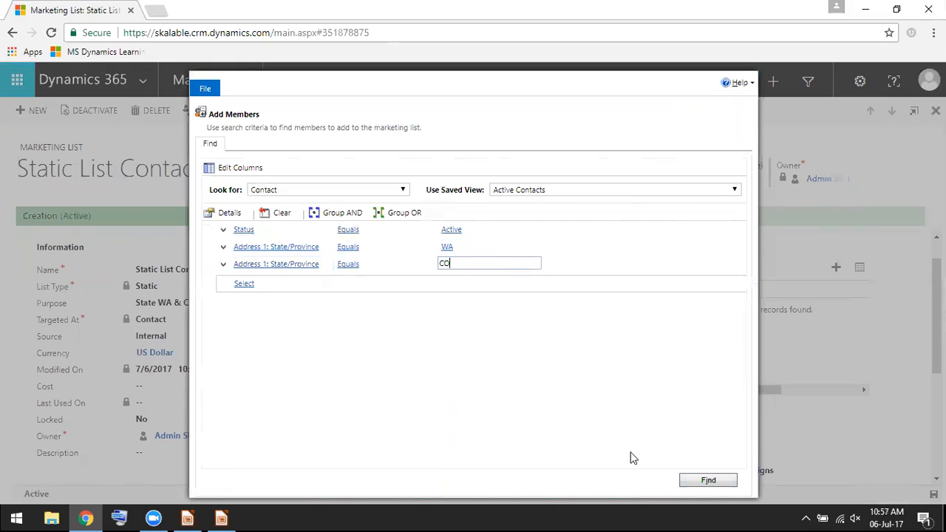
{"action": "left_click", "coordinate": [708, 480]}
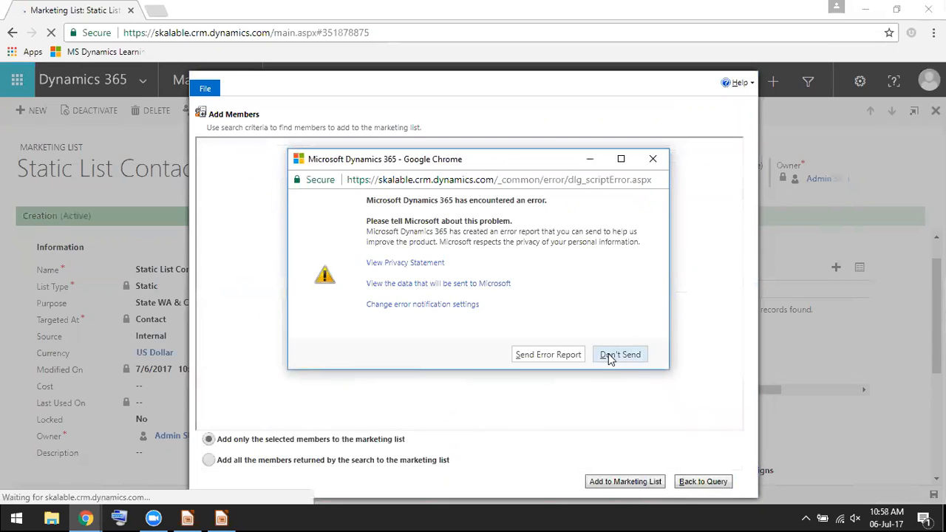
{"action": "left_click", "coordinate": [608, 357]}
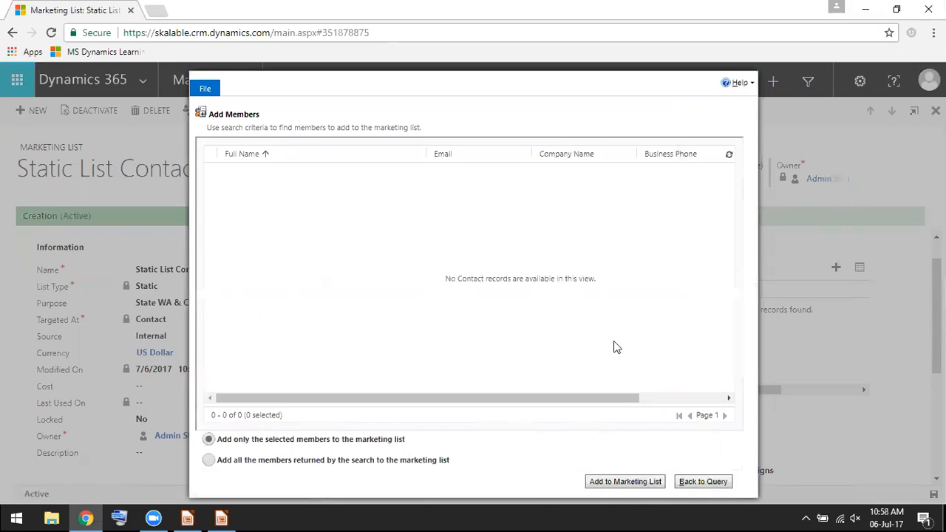
- Return to the query, combine the WA and CO state conditions with Group OR, and rerun the search
{"action": "left_click", "coordinate": [696, 484]}
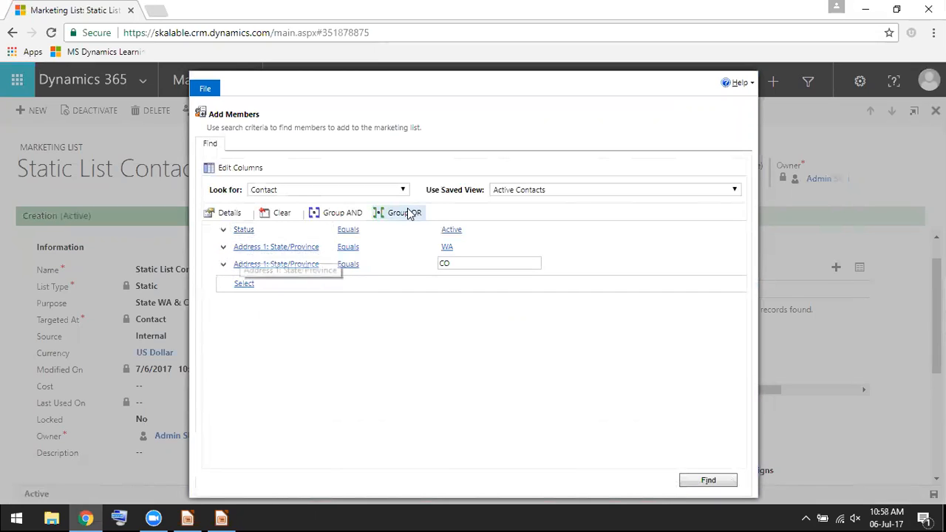
{"action": "left_click", "coordinate": [224, 248]}
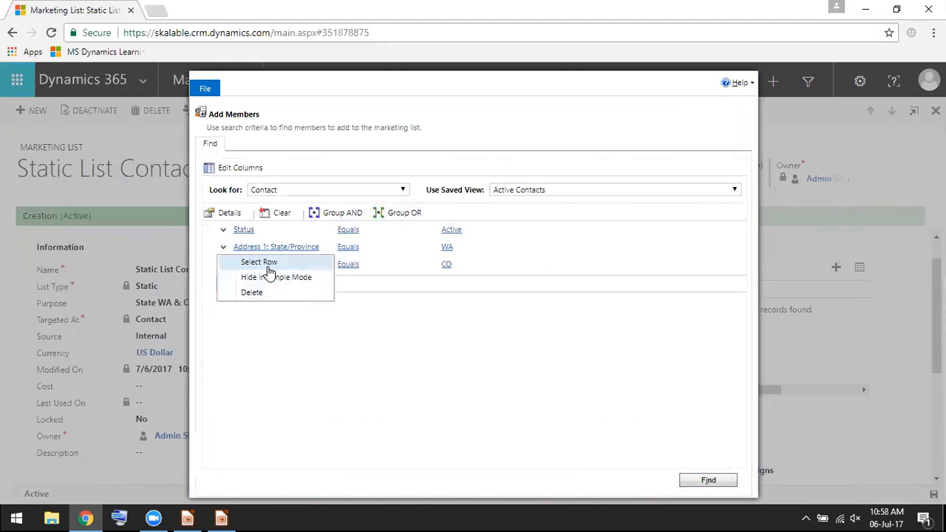
{"action": "left_click", "coordinate": [272, 263]}
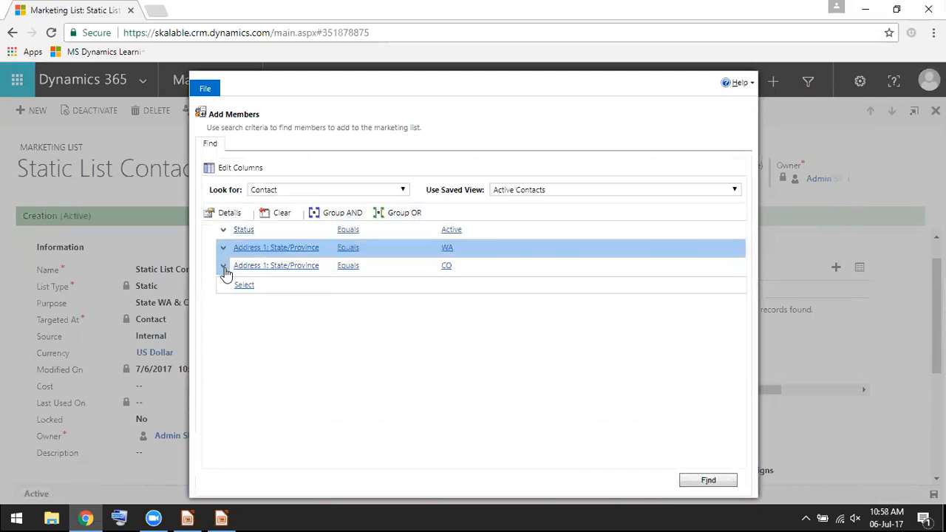
{"action": "left_click", "coordinate": [224, 267]}
{"action": "left_click", "coordinate": [272, 283]}
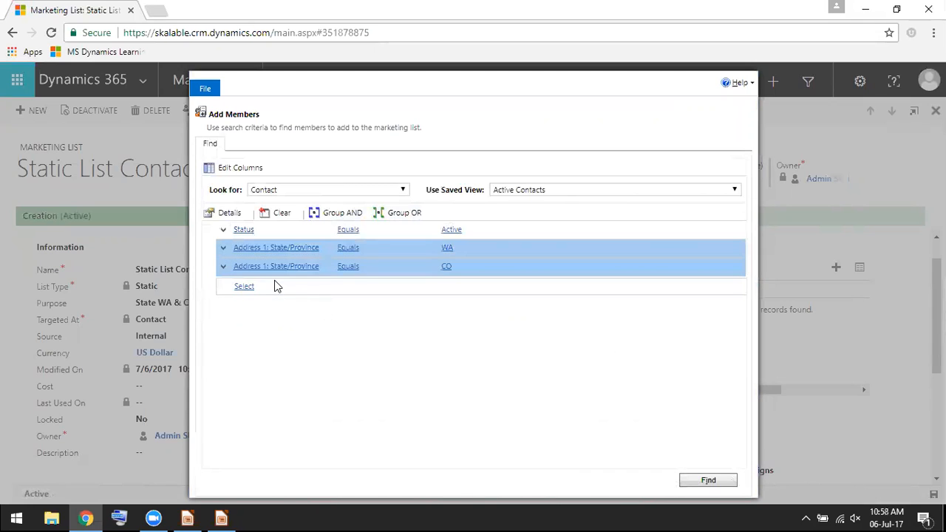
{"action": "left_click", "coordinate": [405, 213]}
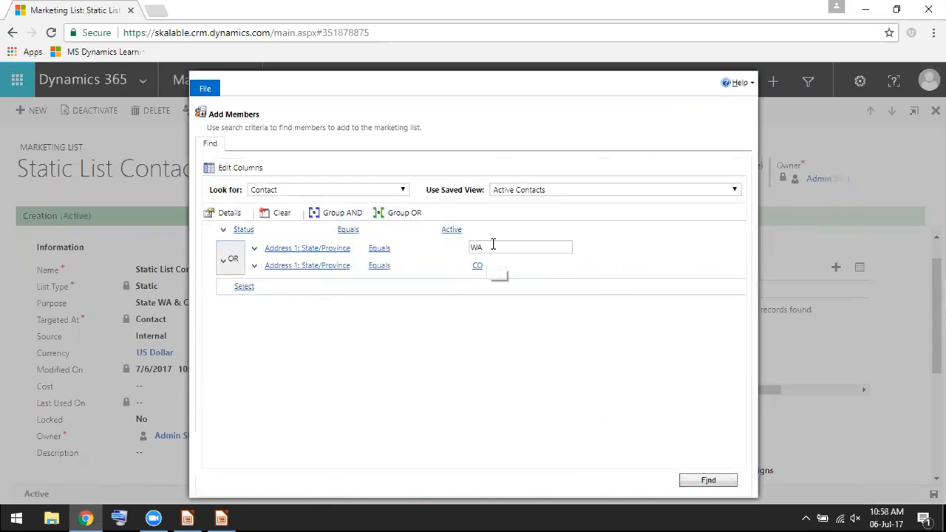
{"action": "left_click", "coordinate": [708, 481]}
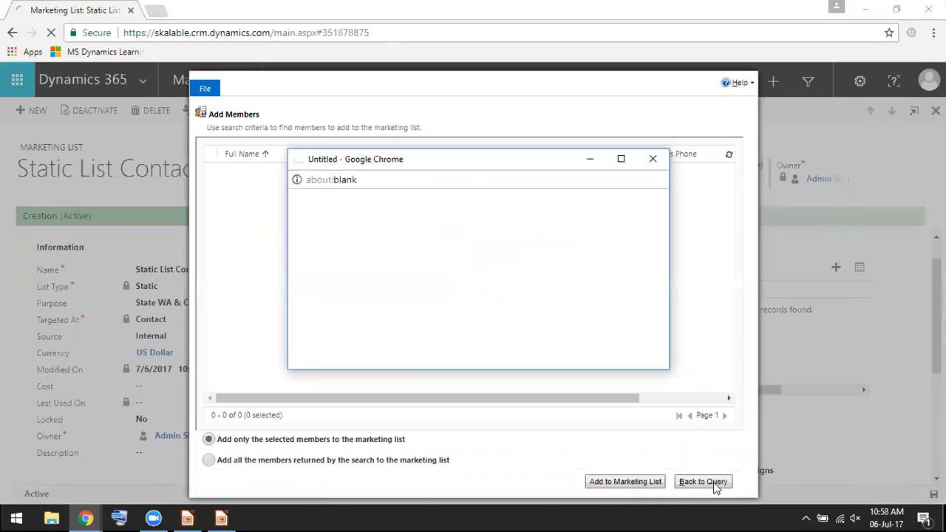
{"action": "left_click", "coordinate": [622, 356]}
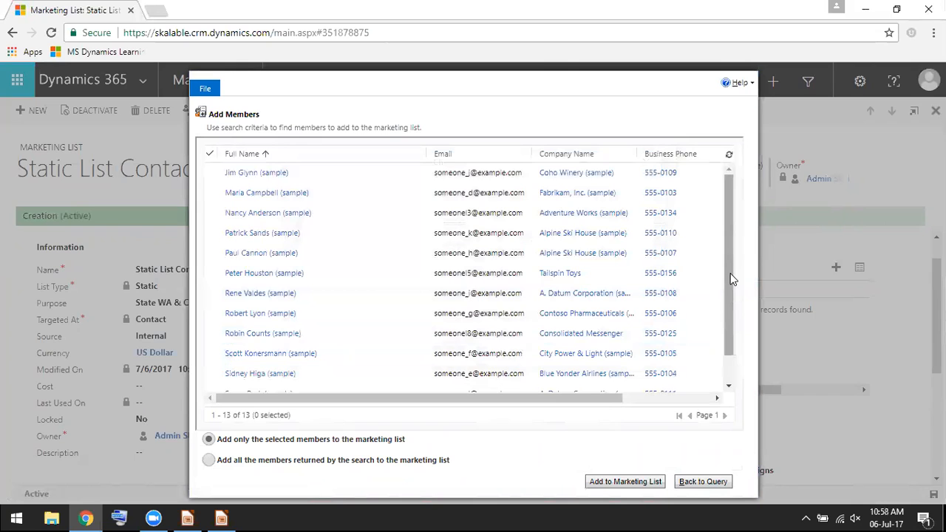
- Look through the found contacts and select the fourth, sixth and eighth ones individually
{"action": "left_click_drag", "start_coordinate": [729, 276], "coordinate": [735, 347]}
{"action": "scroll", "coordinate": [713, 286], "scroll_direction": "up", "scroll_amount": 1}
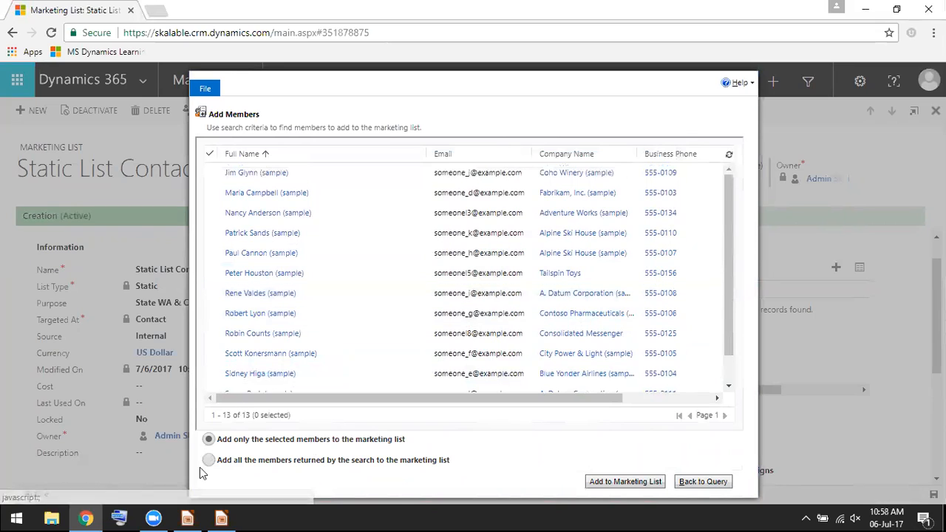
{"action": "left_click", "coordinate": [210, 271]}
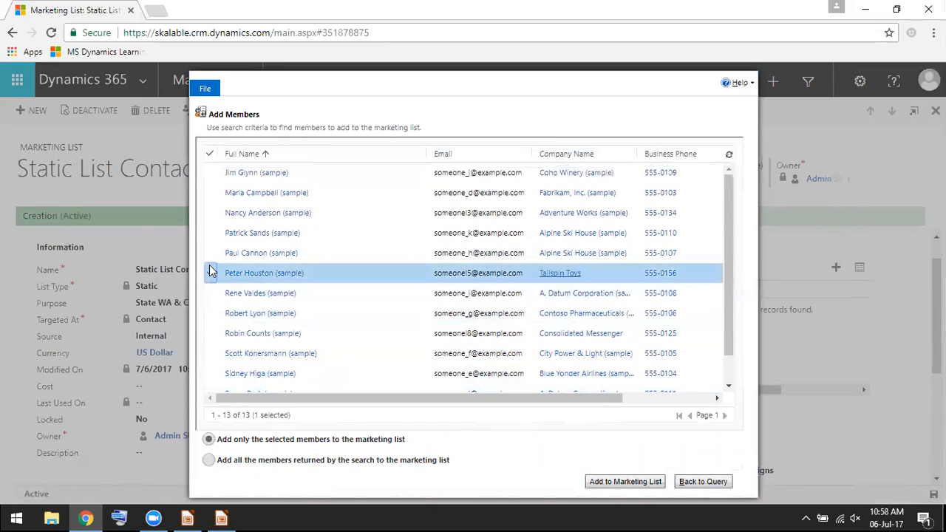
{"action": "left_click", "coordinate": [211, 232]}
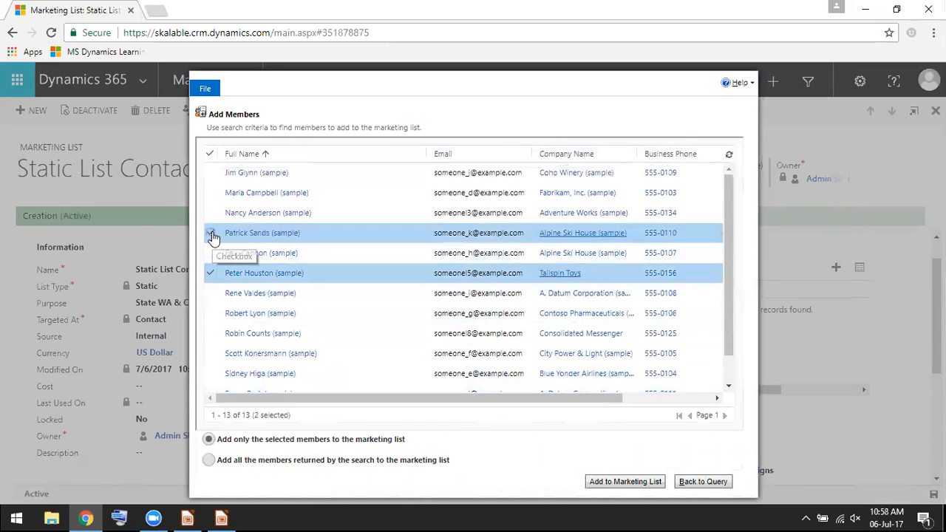
{"action": "left_click", "coordinate": [211, 316]}
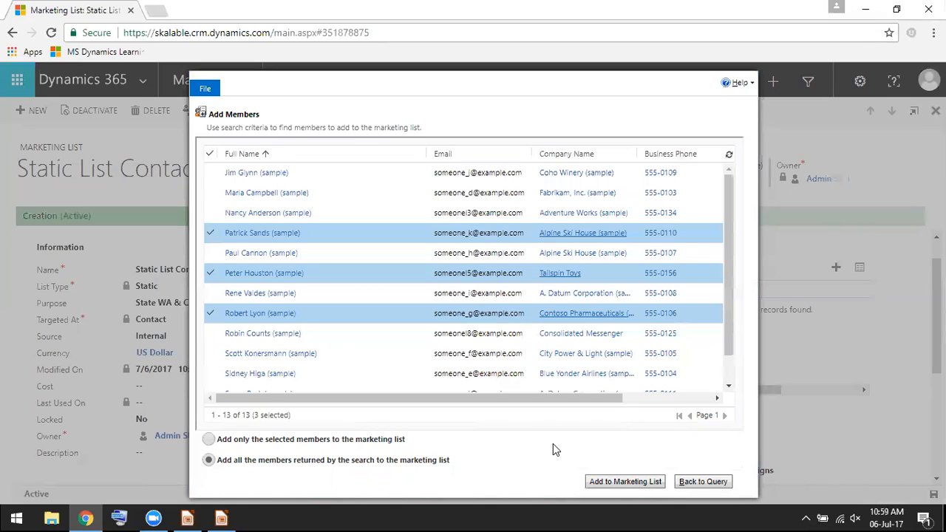
- Add all the members returned by the search to the marketing list and review the member list
{"action": "left_click", "coordinate": [610, 482]}
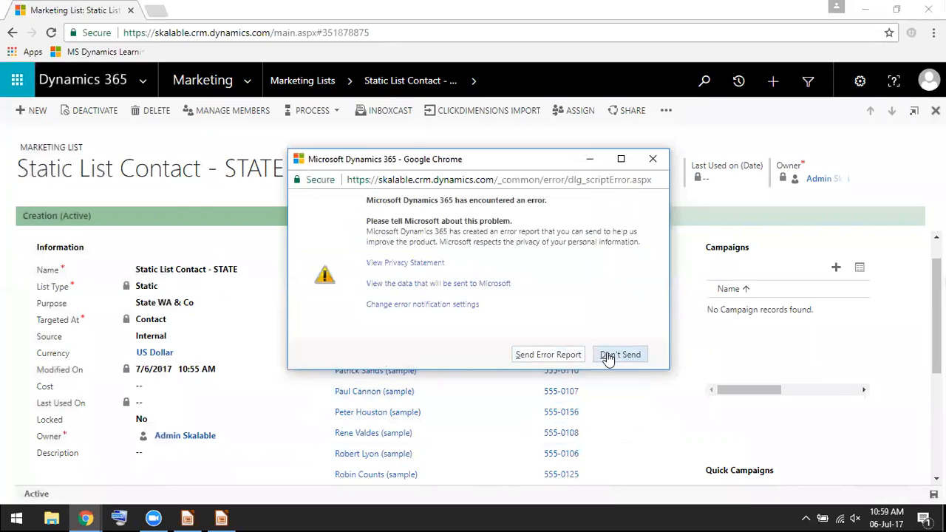
{"action": "left_click", "coordinate": [607, 357]}
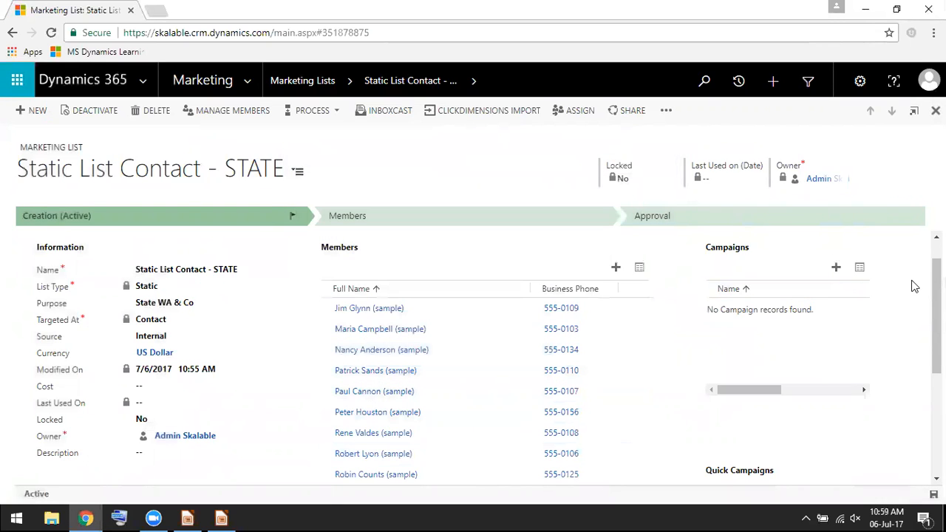
{"action": "mouse_move", "coordinate": [936, 316]}
{"action": "left_mouse_down"}
{"action": "mouse_move", "coordinate": [936, 386]}
{"action": "mouse_move", "coordinate": [937, 322]}
{"action": "left_mouse_up"}
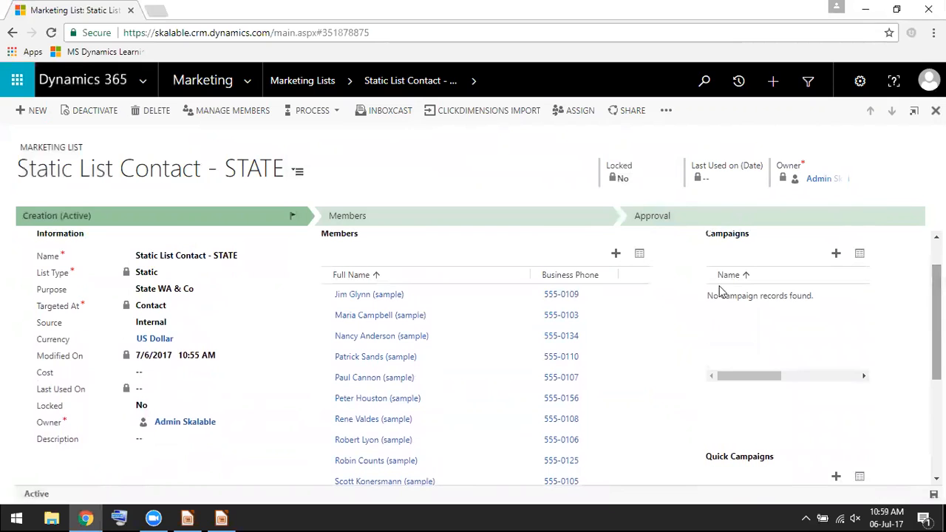
- Start removing members using Advanced Find and search the list's contacts without any criteria
{"action": "left_click", "coordinate": [618, 256]}
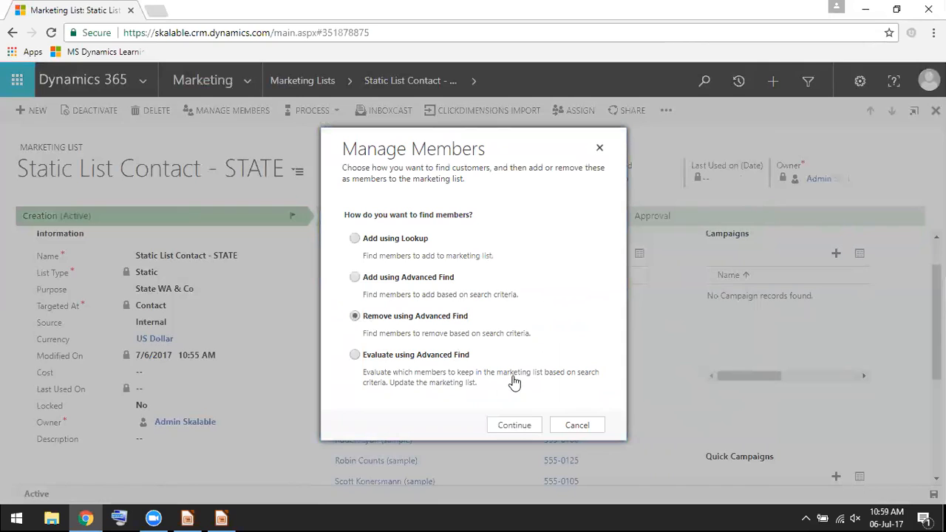
{"action": "left_click", "coordinate": [517, 426]}
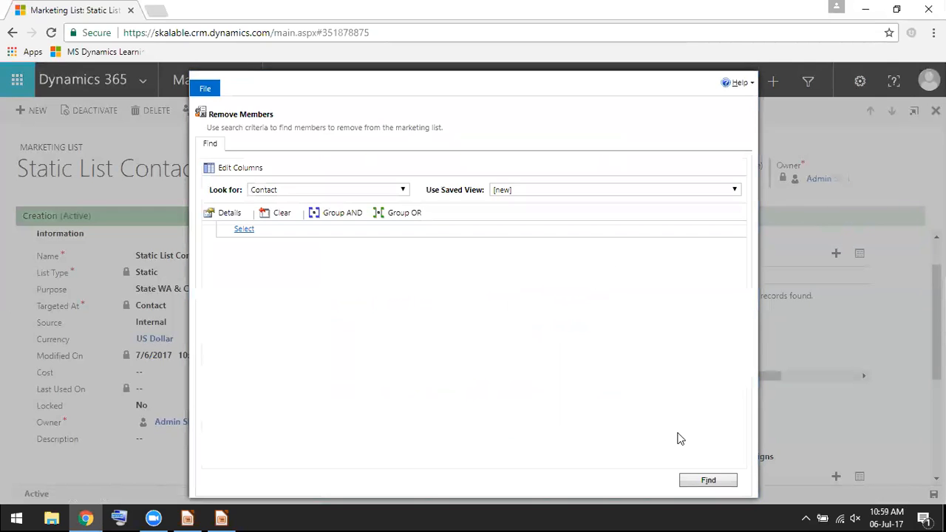
{"action": "left_click", "coordinate": [699, 481]}
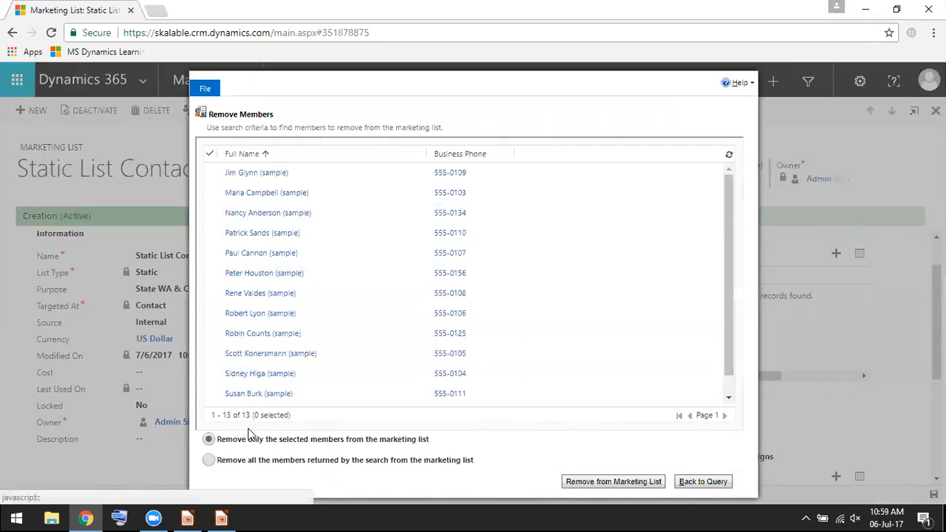
- Remove only the sixth and seventh listed contacts from the marketing list and check the remaining members
{"action": "left_click", "coordinate": [211, 295]}
{"action": "left_click", "coordinate": [212, 272]}
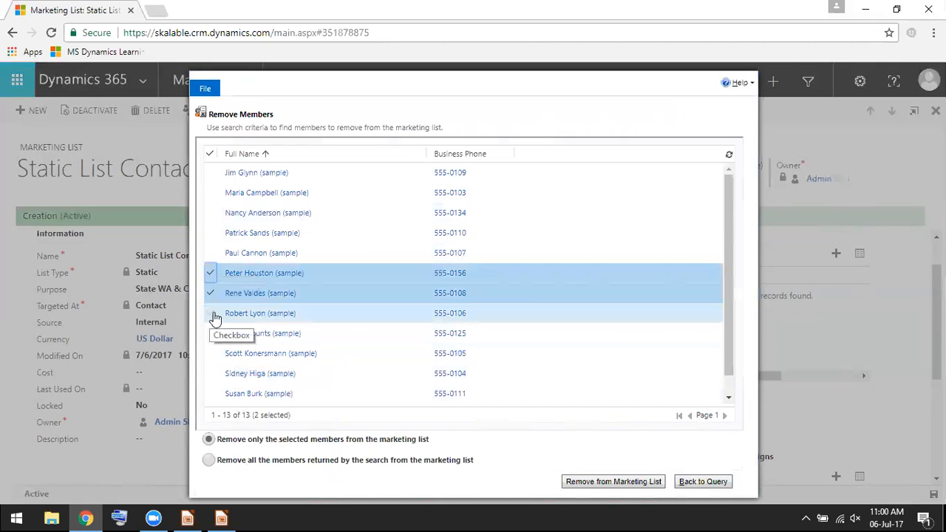
{"action": "left_click", "coordinate": [613, 482]}
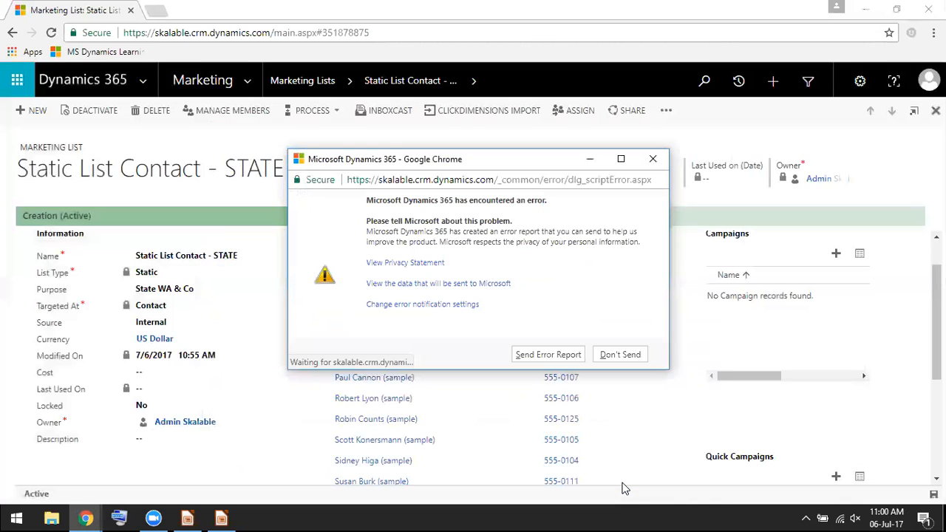
{"action": "left_click", "coordinate": [620, 355]}
{"action": "mouse_move", "coordinate": [936, 322]}
{"action": "left_mouse_down"}
{"action": "mouse_move", "coordinate": [936, 364]}
{"action": "mouse_move", "coordinate": [936, 339]}
{"action": "left_mouse_up"}
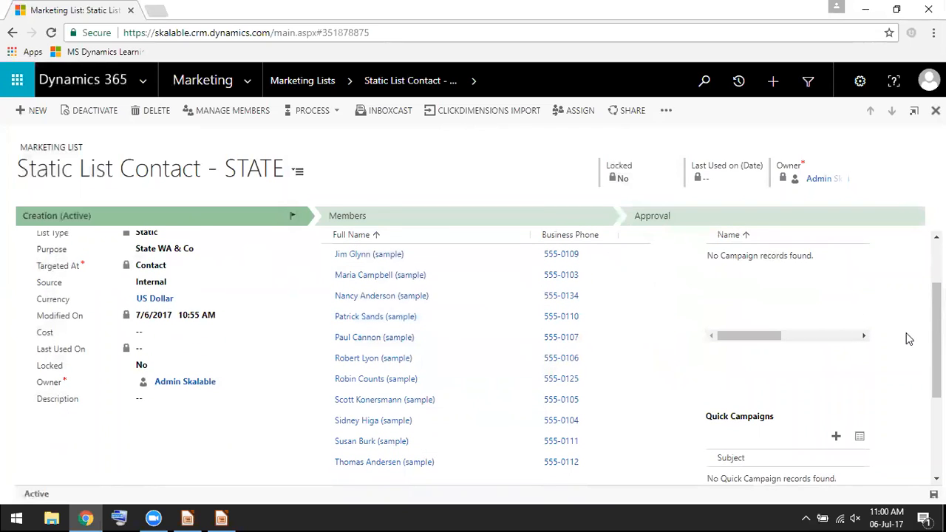
- Start evaluating the static list's members using Advanced Find and search its contacts without any criteria
{"action": "scroll", "coordinate": [936, 340], "scroll_direction": "up", "scroll_amount": 2}
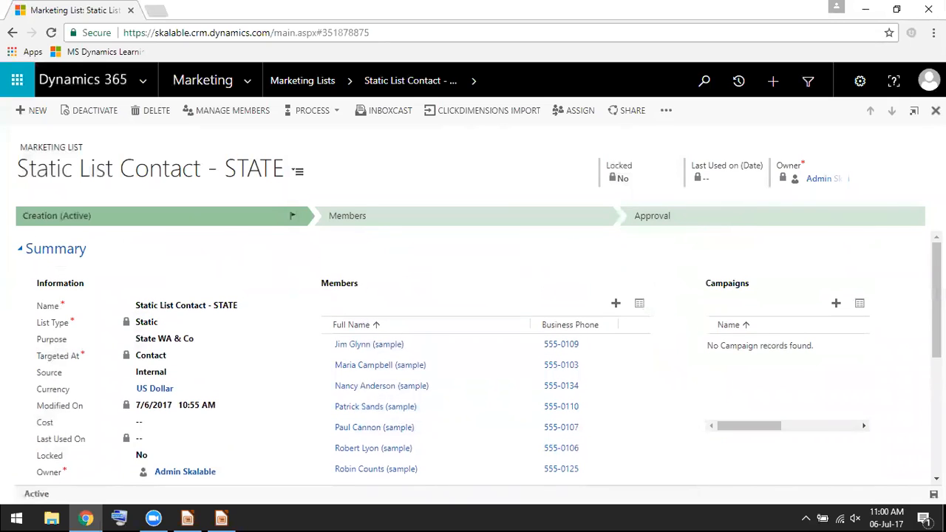
{"action": "left_click", "coordinate": [614, 304]}
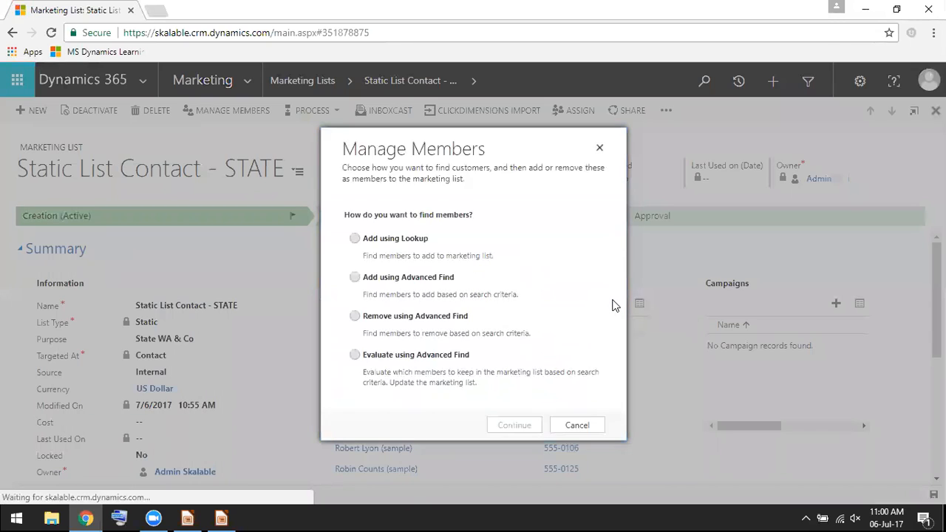
{"action": "left_click", "coordinate": [355, 355]}
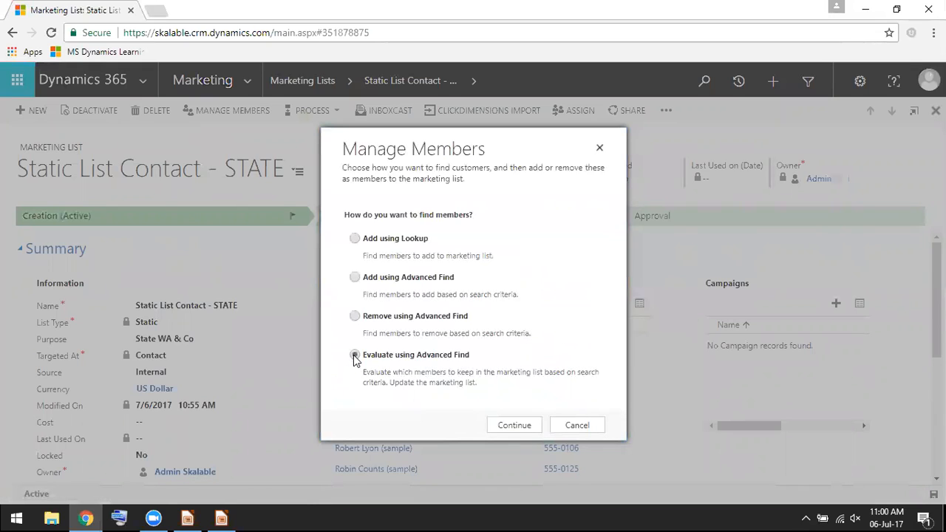
{"action": "left_click", "coordinate": [515, 427]}
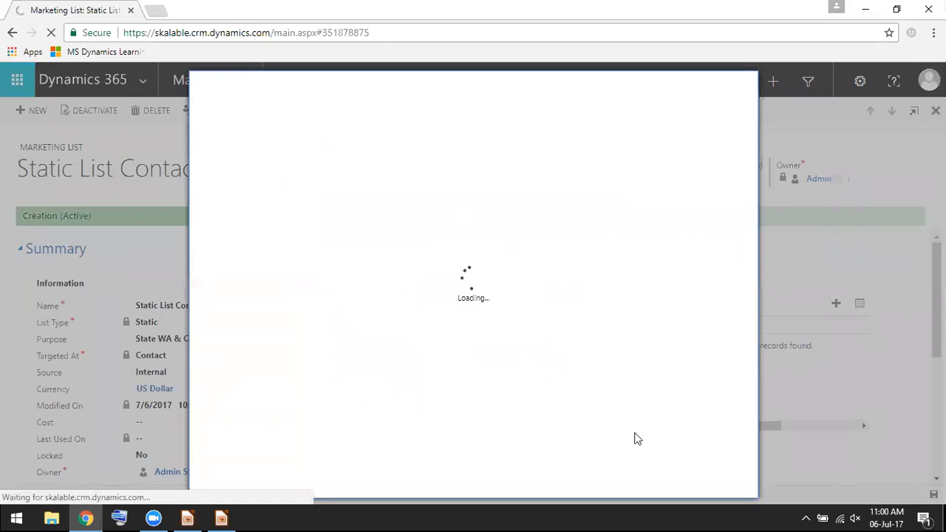
{"action": "left_click", "coordinate": [709, 481]}
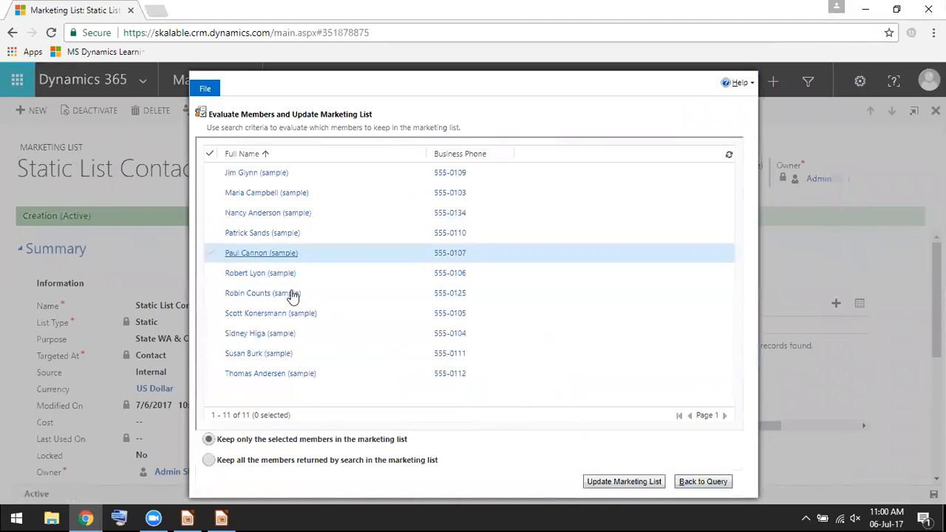
- Keep only the fourth through seventh listed contacts in the marketing list and check the remaining members
{"action": "left_click", "coordinate": [210, 274]}
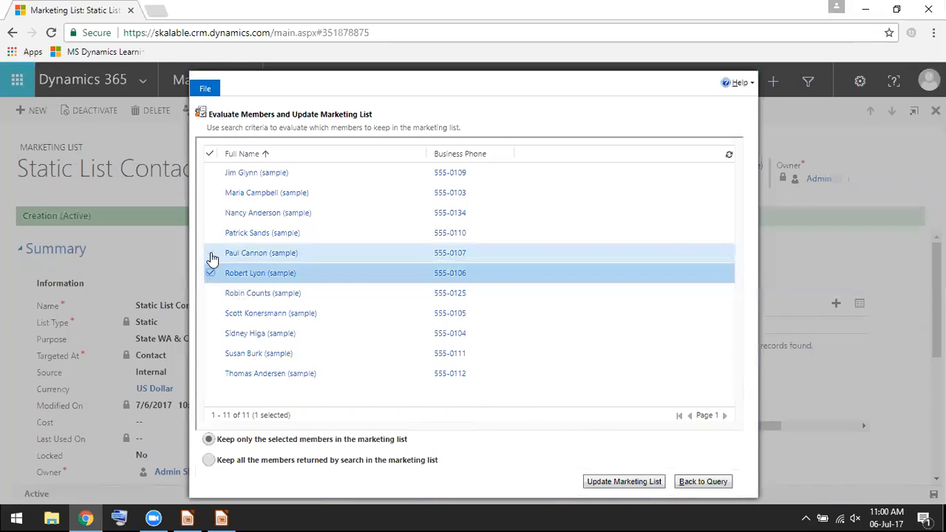
{"action": "left_click", "coordinate": [210, 254]}
{"action": "left_click", "coordinate": [210, 235]}
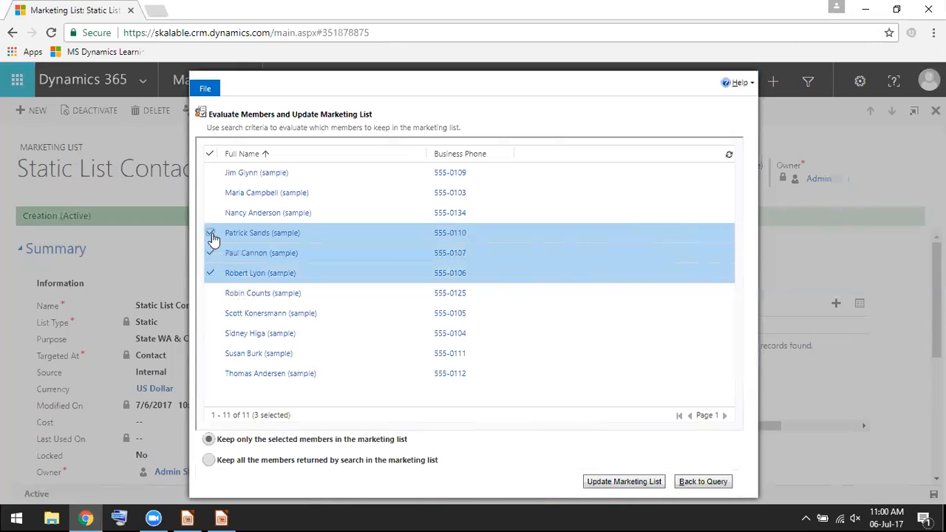
{"action": "left_click", "coordinate": [210, 293]}
{"action": "left_click", "coordinate": [210, 461]}
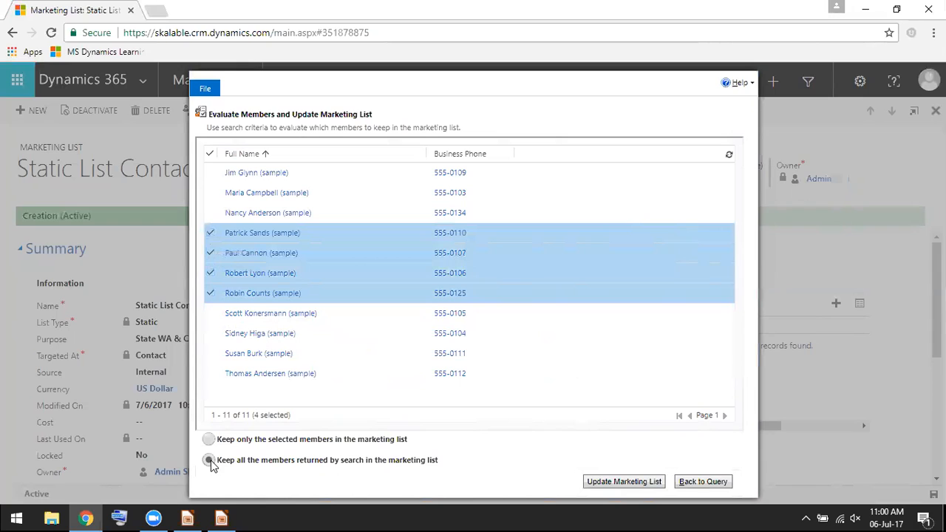
{"action": "left_click", "coordinate": [209, 440]}
{"action": "left_click", "coordinate": [634, 483]}
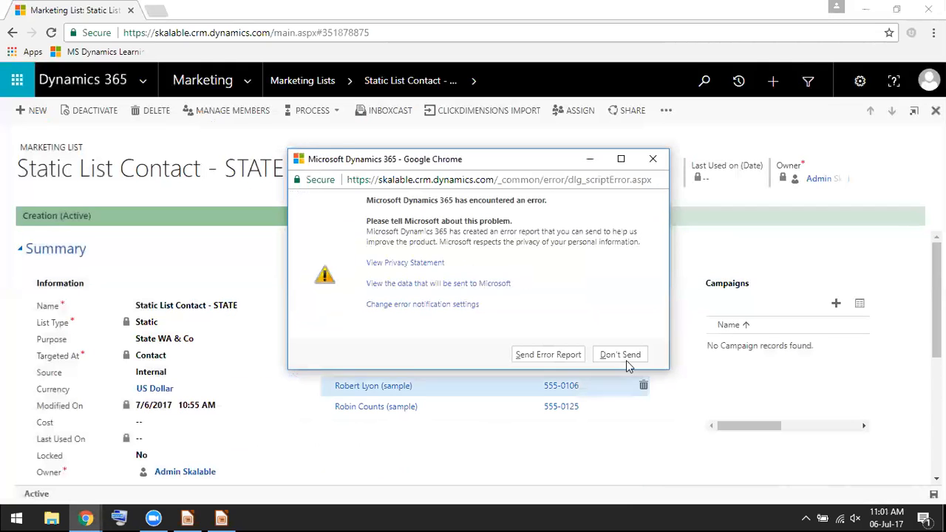
{"action": "left_click", "coordinate": [626, 356]}
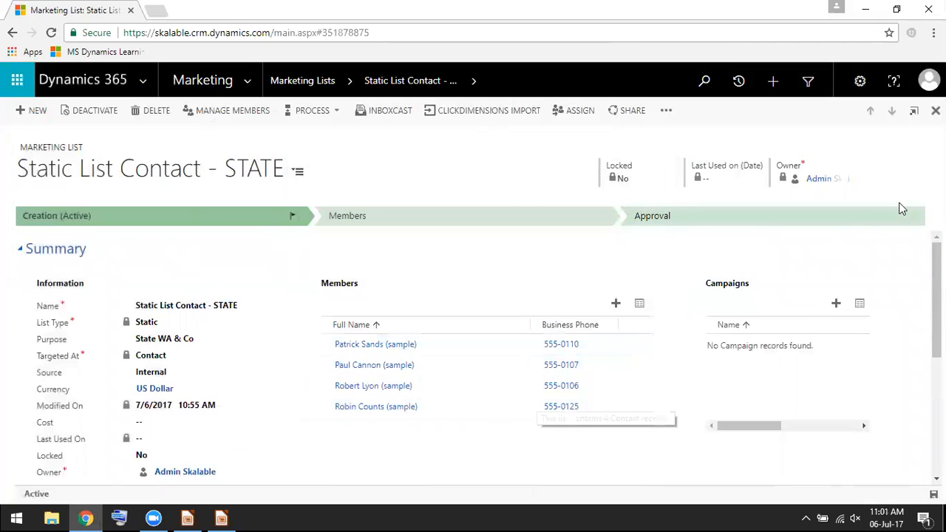
{"action": "mouse_move", "coordinate": [936, 300]}
{"action": "left_mouse_down"}
{"action": "mouse_move", "coordinate": [936, 343]}
{"action": "mouse_move", "coordinate": [936, 301]}
{"action": "left_mouse_up"}
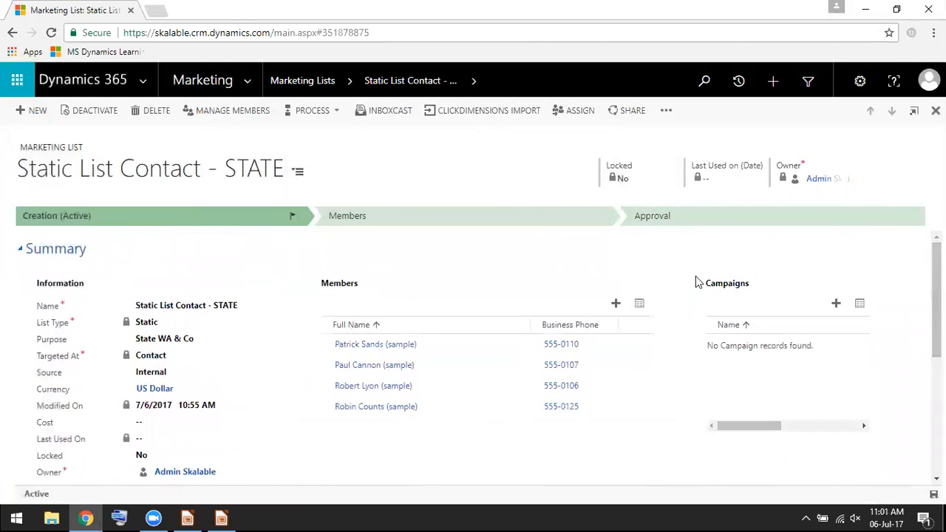
- Start a new marketing list and name it "Dynamic Contact - State"
{"action": "left_click", "coordinate": [40, 116]}
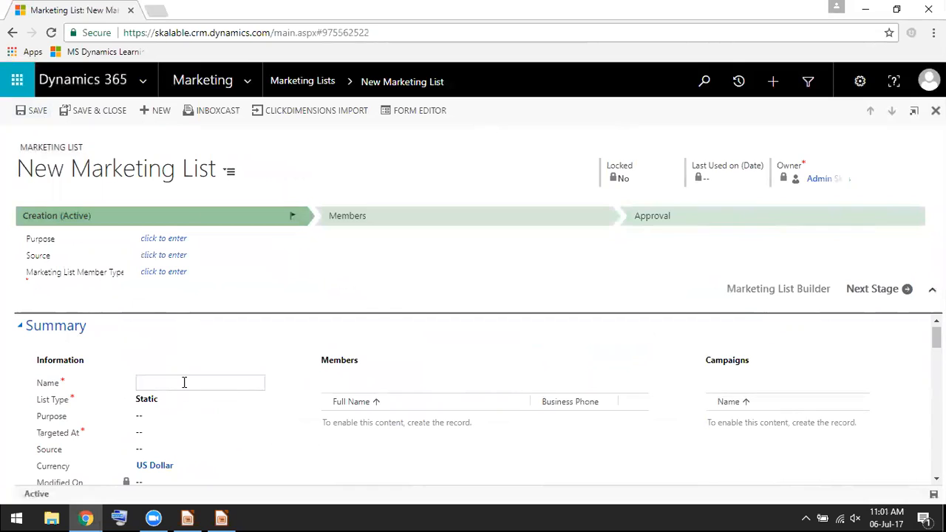
{"action": "type", "text": "Dynam"}
{"action": "type", "text": "Stae"}
{"action": "key", "text": "BackSpace"}
{"action": "type", "text": "te"}
- Set the list type to Dynamic, target the list at Contact, and save the record
{"action": "left_click", "coordinate": [184, 401]}
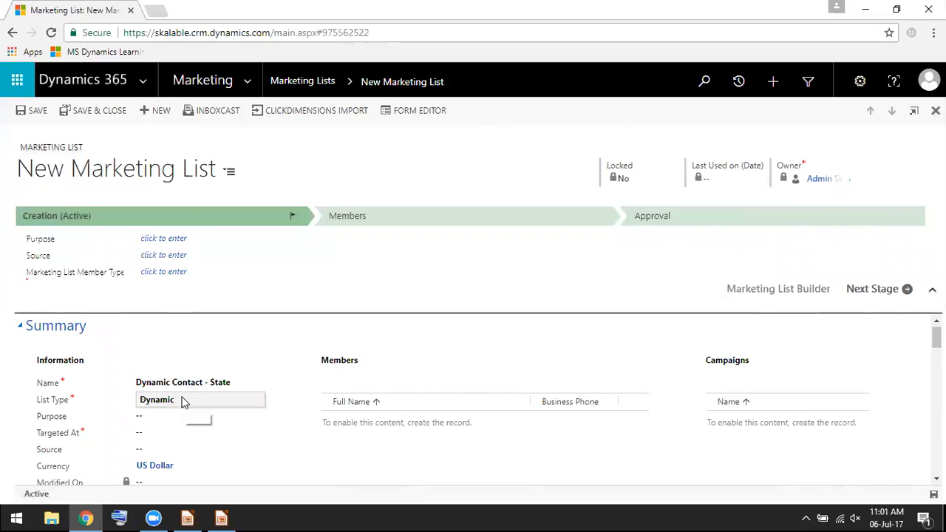
{"action": "left_click", "coordinate": [163, 433]}
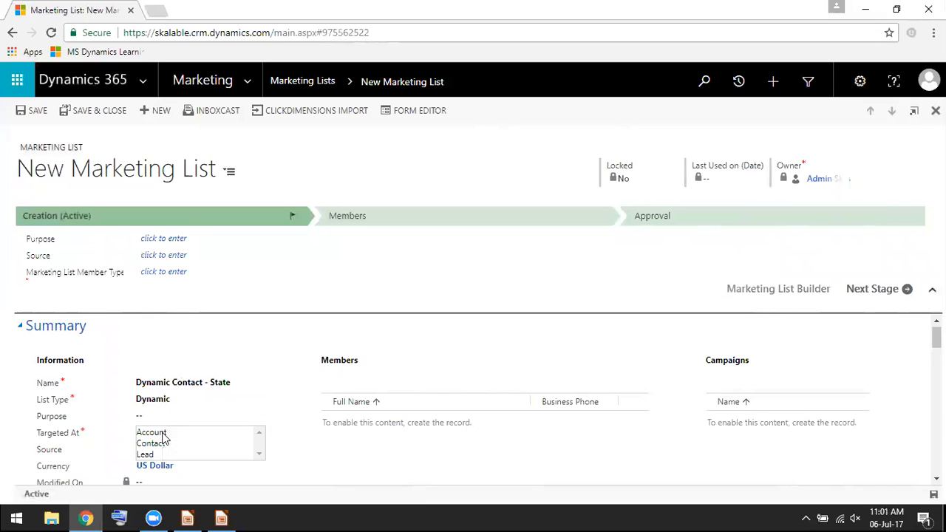
{"action": "left_click", "coordinate": [158, 445]}
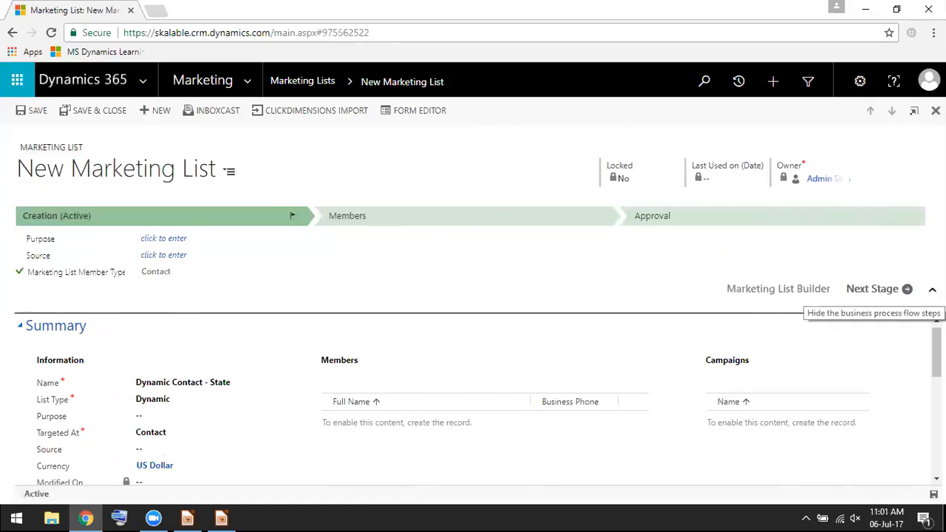
{"action": "left_click", "coordinate": [932, 289]}
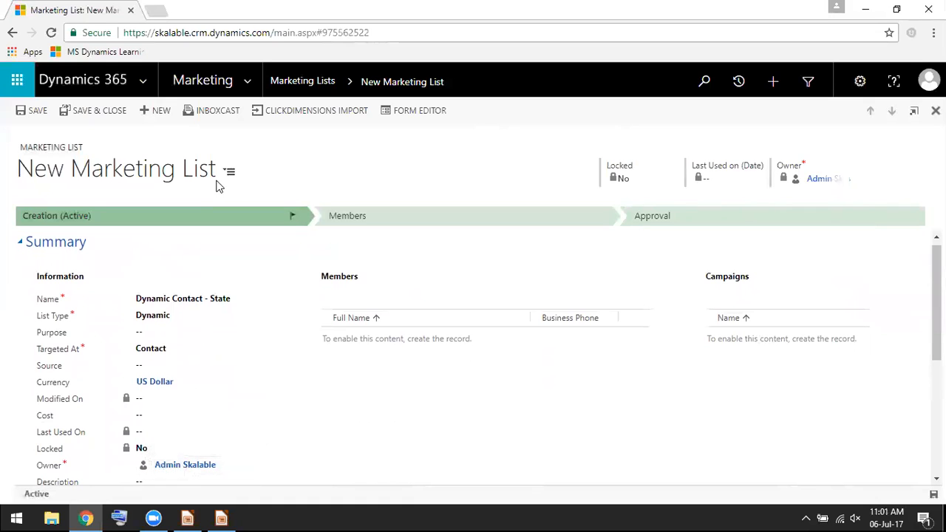
{"action": "left_click", "coordinate": [32, 114]}
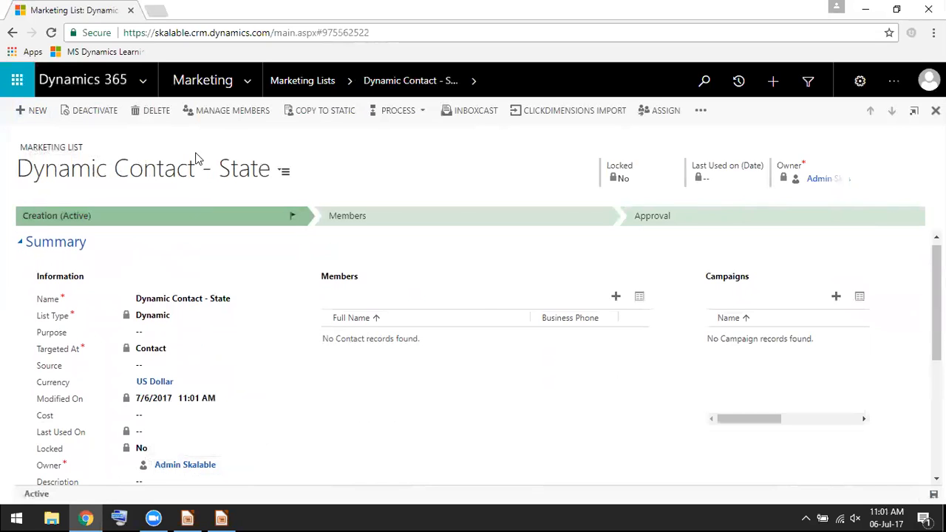
- Build a member query from the Active Contacts view with Address 1: State/Province equal to CA and search for matches
{"action": "left_click", "coordinate": [617, 297]}
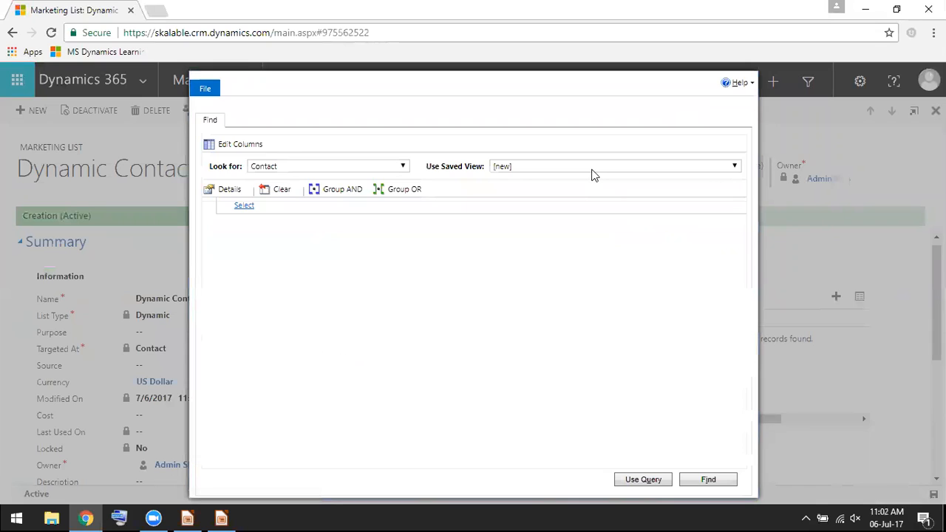
{"action": "left_click", "coordinate": [593, 166]}
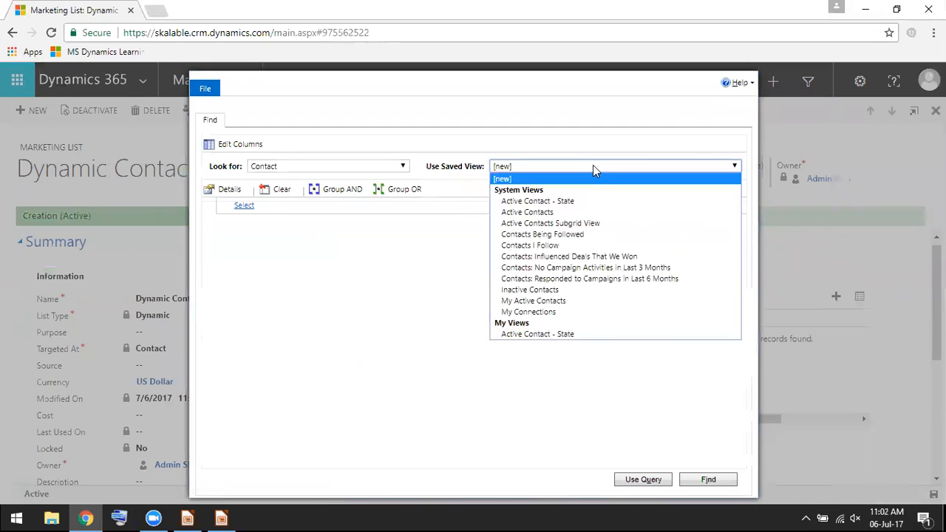
{"action": "left_click", "coordinate": [545, 213]}
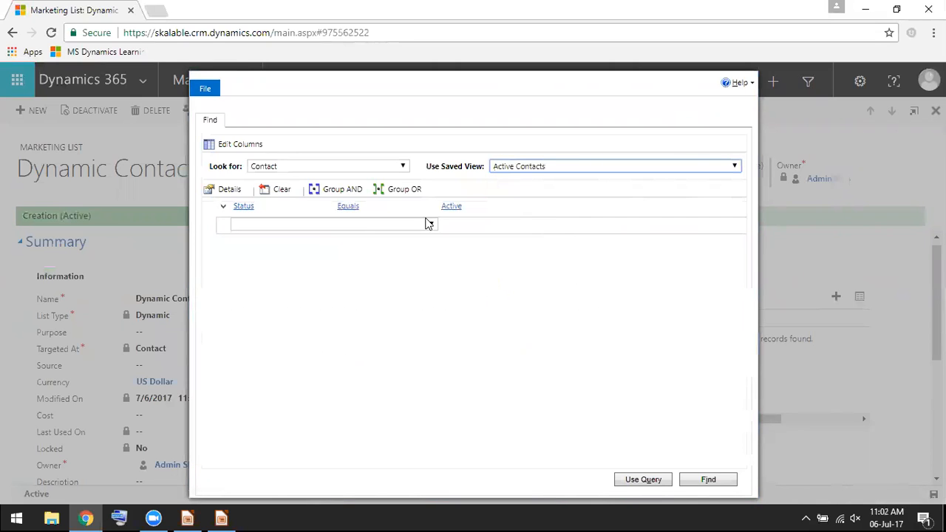
{"action": "left_click", "coordinate": [332, 228]}
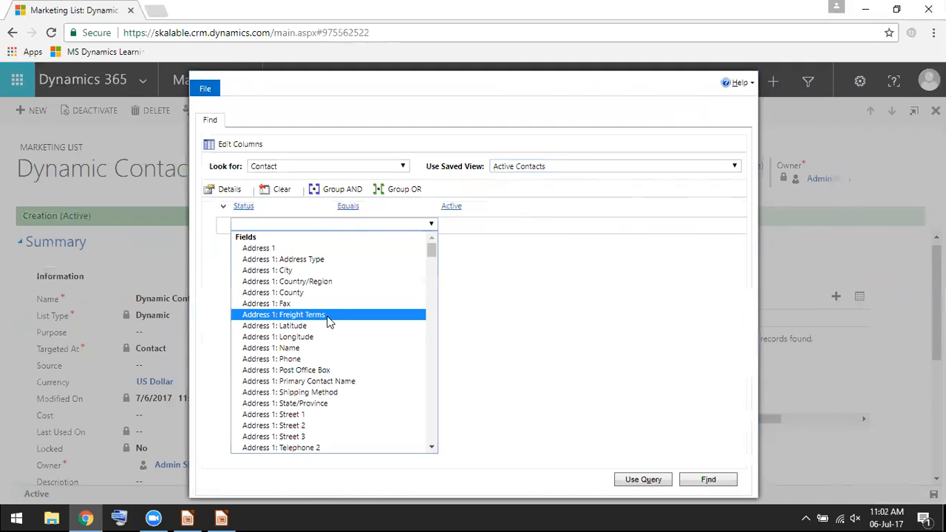
{"action": "left_click", "coordinate": [314, 403]}
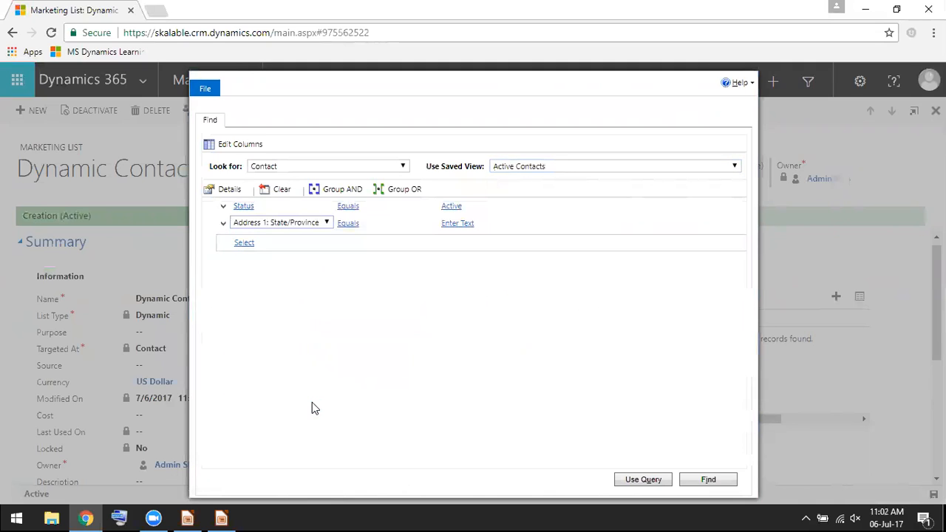
{"action": "left_click", "coordinate": [454, 224]}
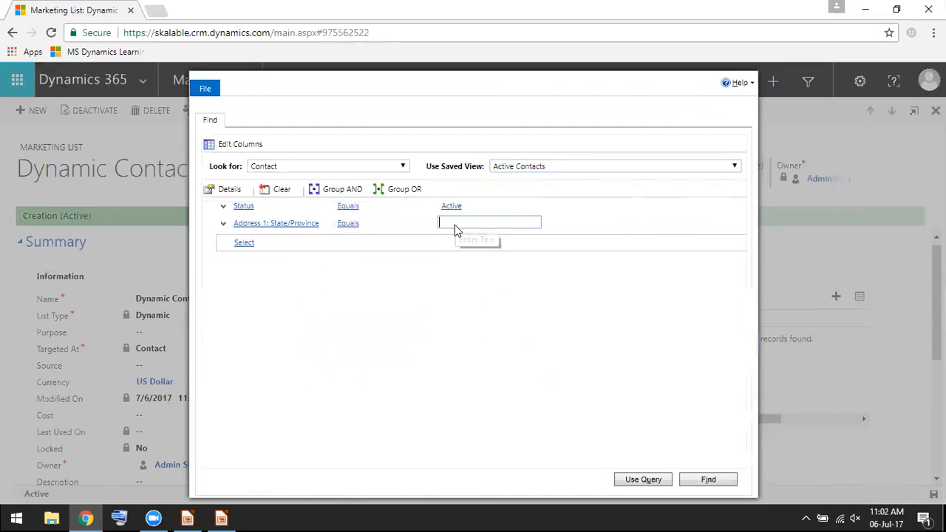
{"action": "type", "text": "CA"}
{"action": "left_click", "coordinate": [700, 482]}
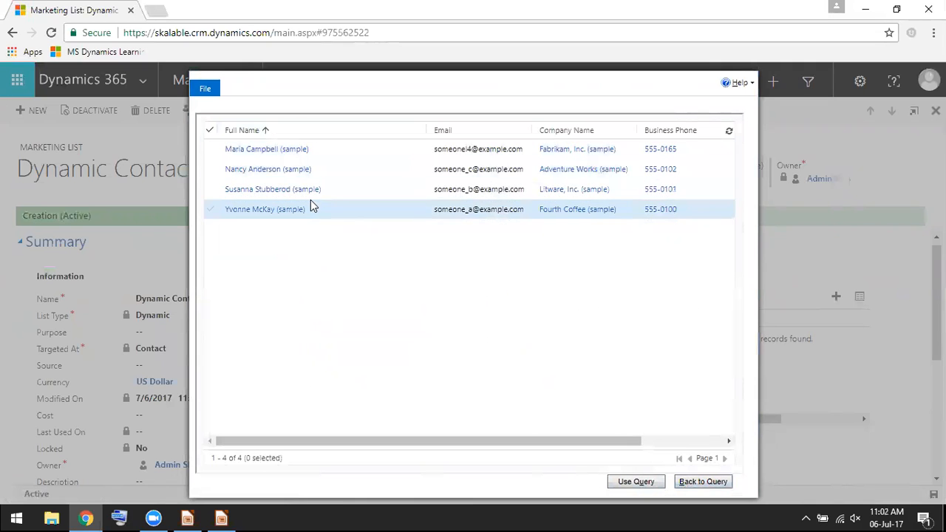
- Use the query to define the dynamic list's members and review the resulting record
{"action": "left_click", "coordinate": [645, 481]}
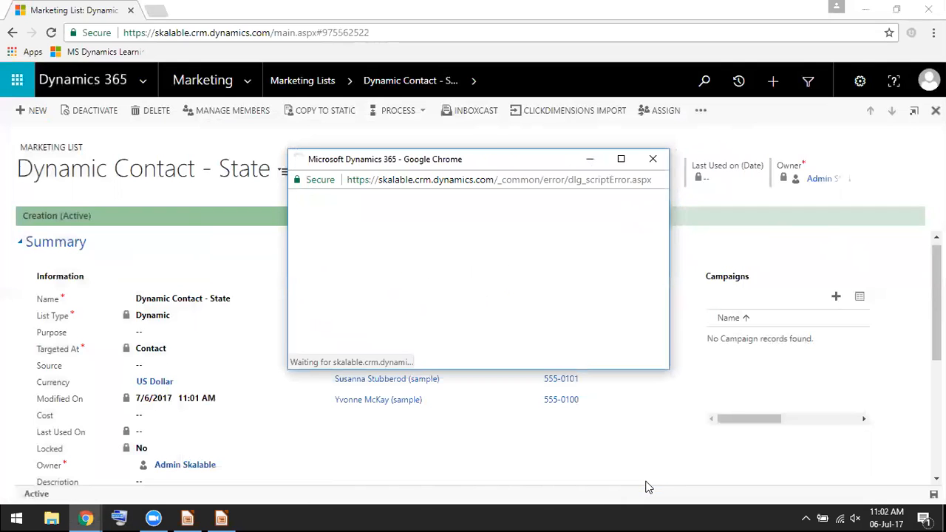
{"action": "left_click", "coordinate": [625, 356]}
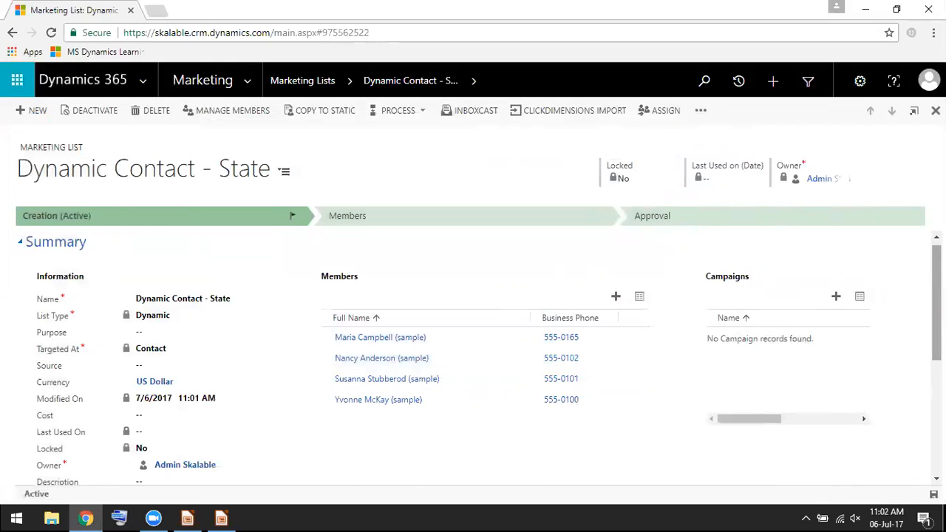
{"action": "scroll", "coordinate": [483, 358], "scroll_direction": "down", "scroll_amount": 1}
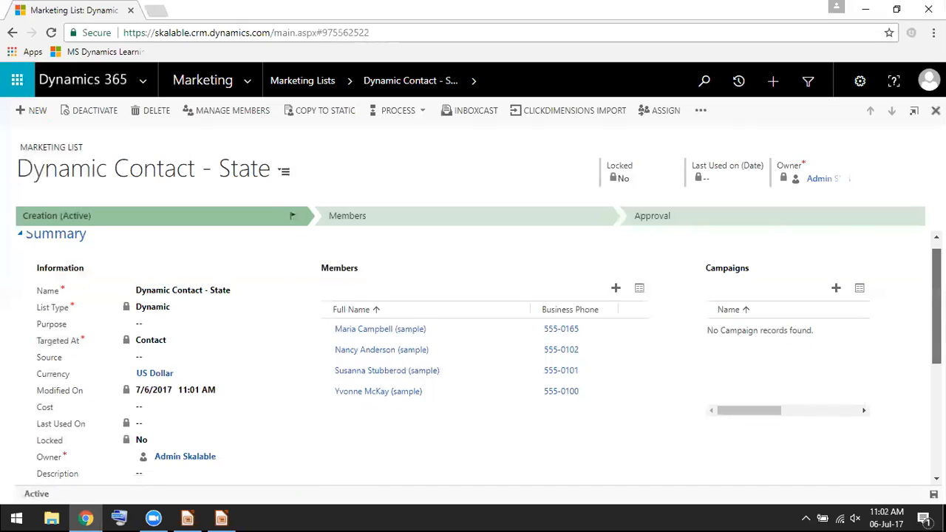
{"action": "scroll", "coordinate": [483, 355], "scroll_direction": "down", "scroll_amount": 3}
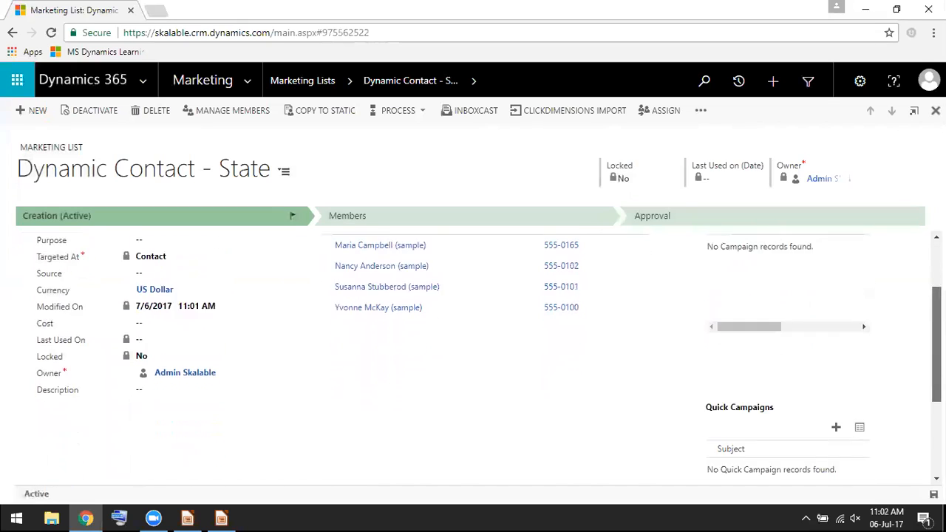
{"action": "scroll", "coordinate": [483, 355], "scroll_direction": "up", "scroll_amount": 4}
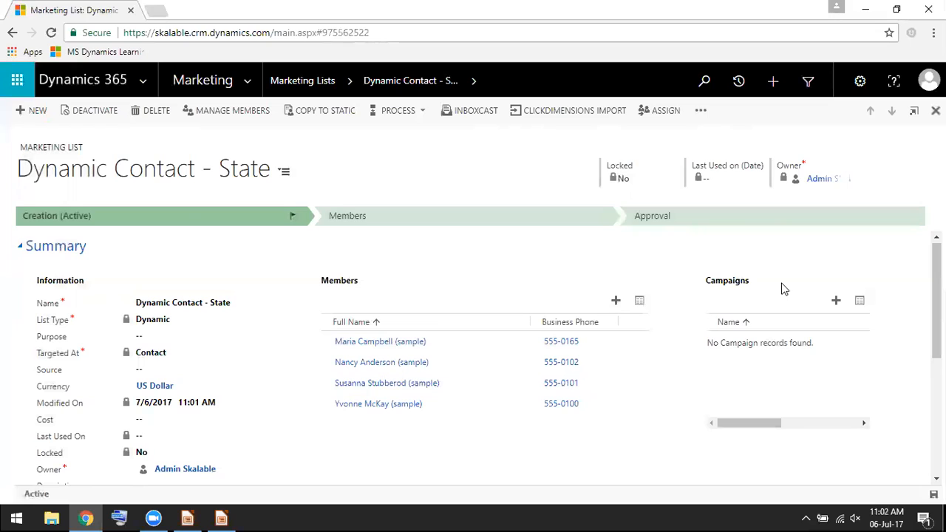
- Reopen the dynamic list's member query, inspect its State/Province condition, and apply the query with CA again
{"action": "left_click", "coordinate": [618, 303]}
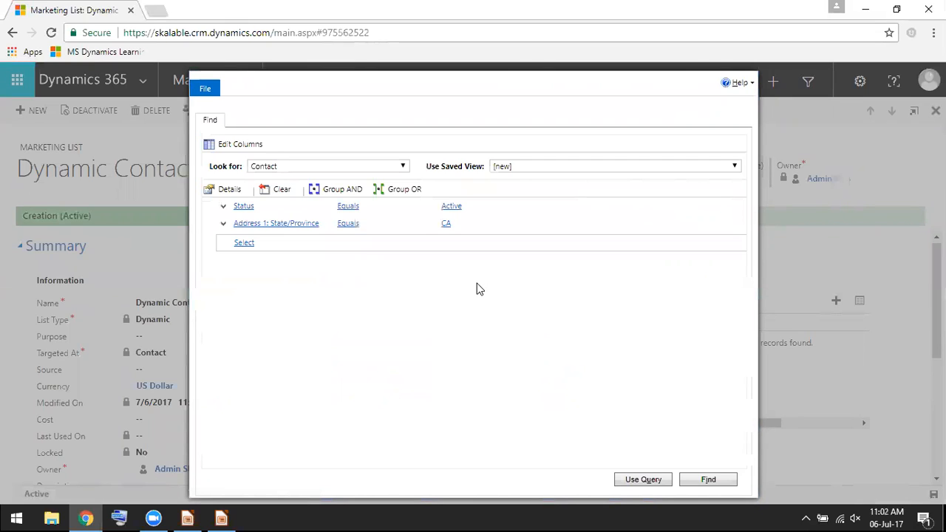
{"action": "left_click", "coordinate": [446, 224]}
{"action": "left_click", "coordinate": [654, 481]}
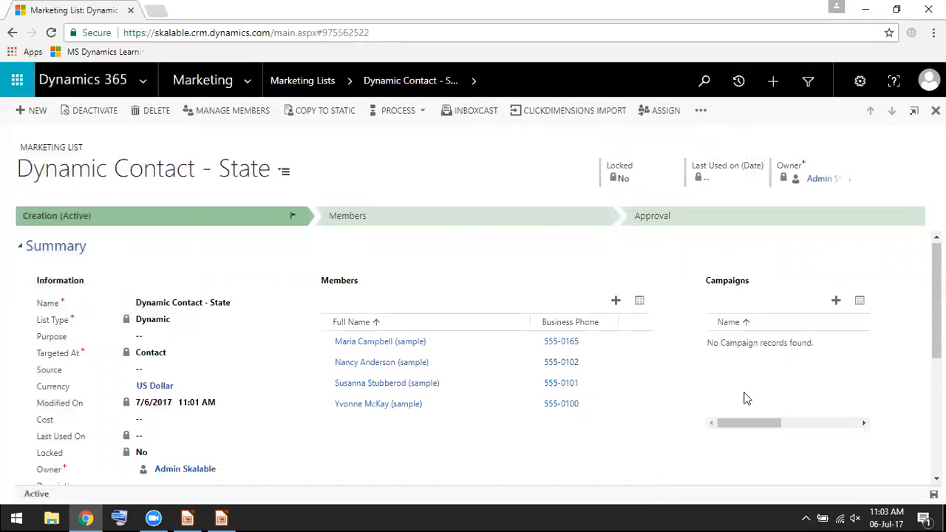
{"action": "mouse_move", "coordinate": [936, 284]}
{"action": "left_mouse_down"}
{"action": "mouse_move", "coordinate": [937, 298]}
{"action": "mouse_move", "coordinate": [937, 282]}
{"action": "left_mouse_up"}
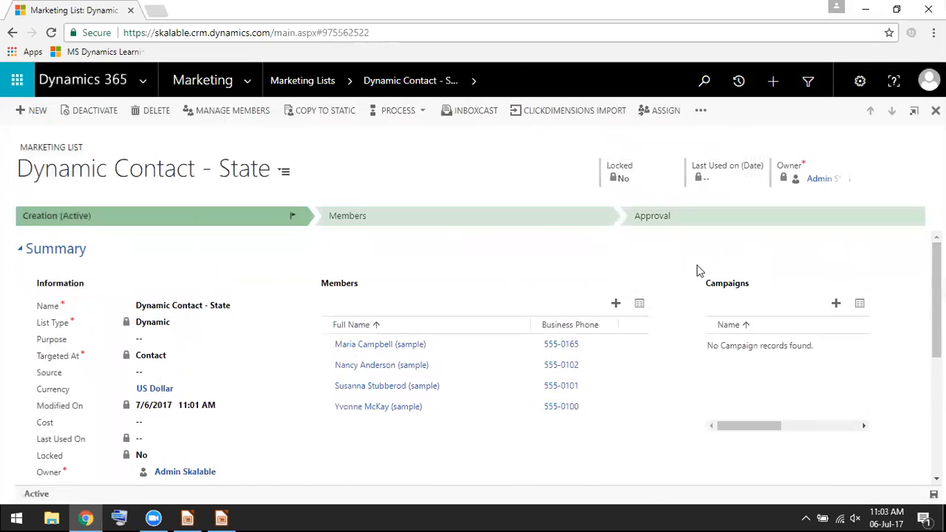